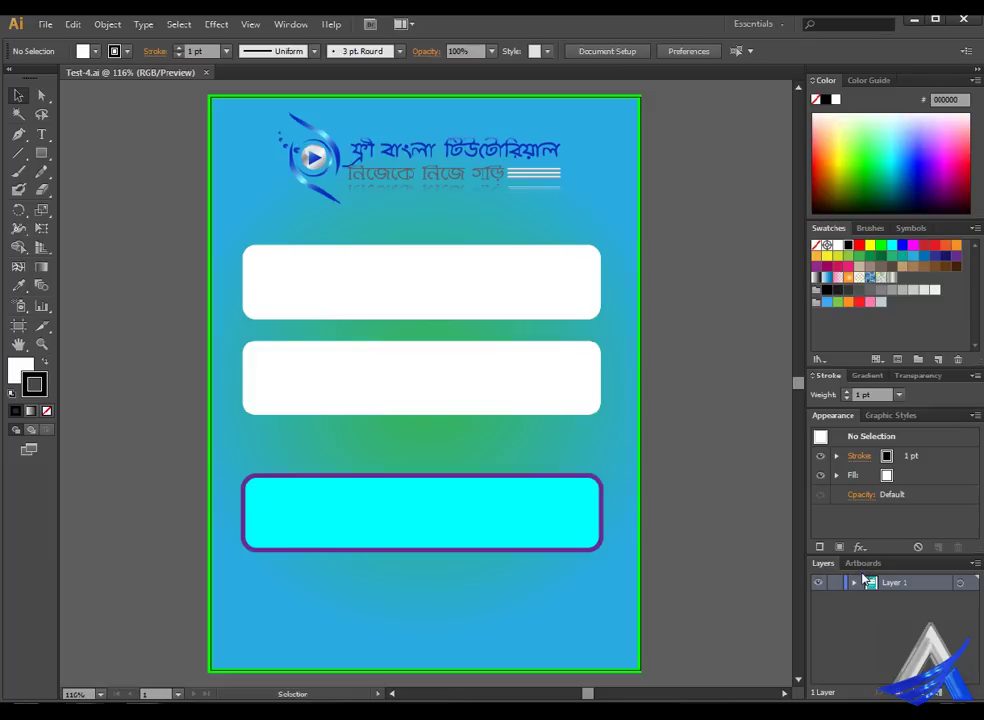
Detach the Layers panel from the right dock so it floats over the artboard.
drag(826, 563, 643, 204)
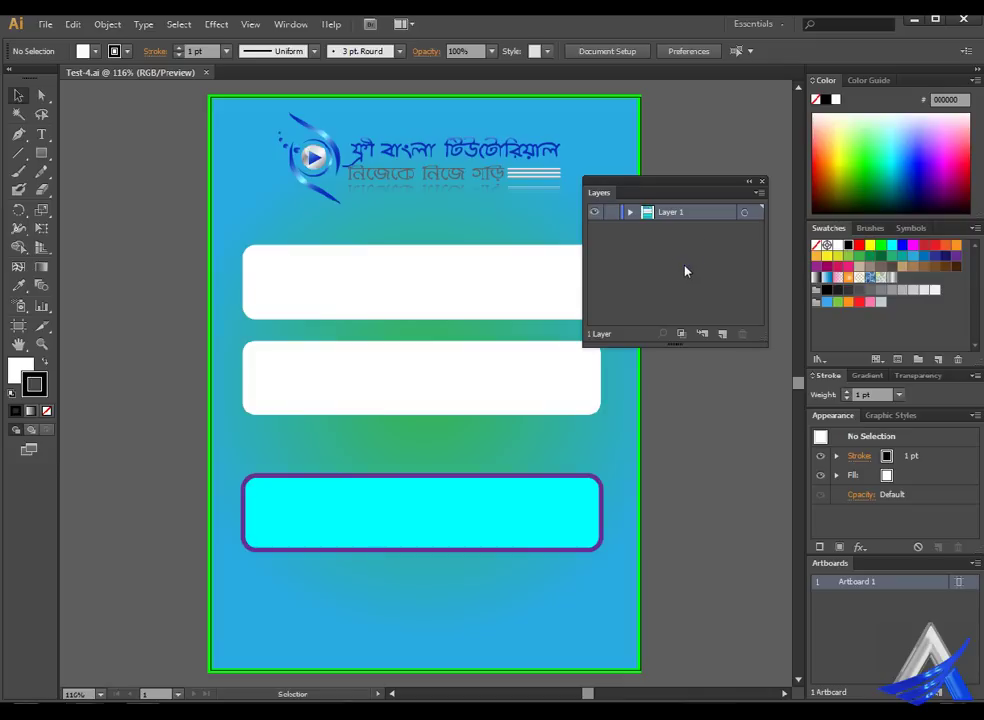
click(291, 24)
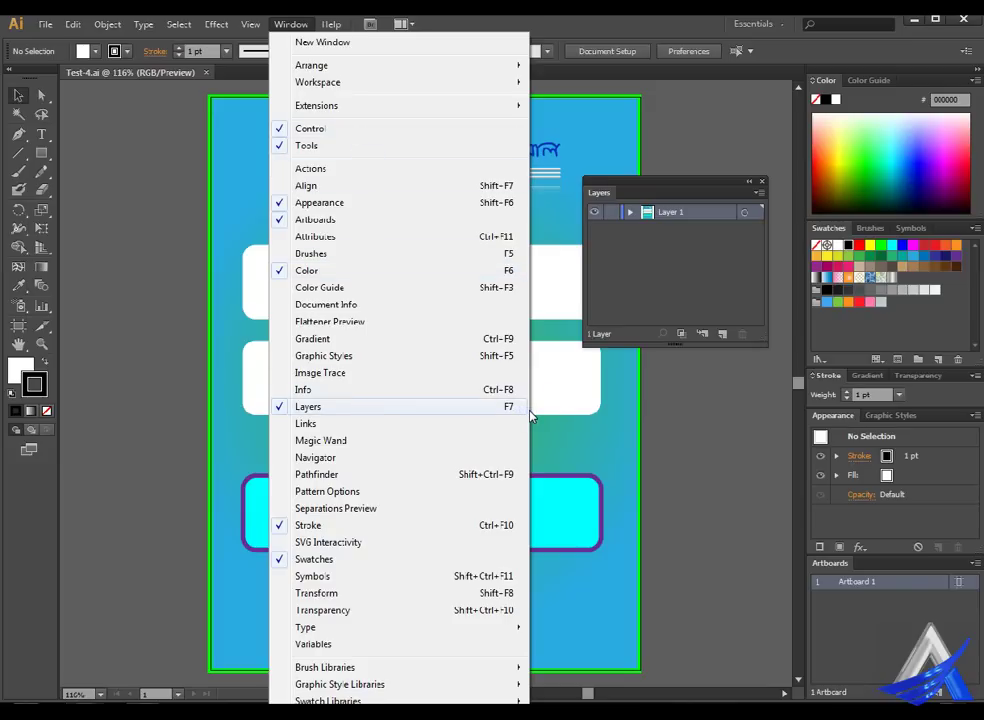
click(631, 187)
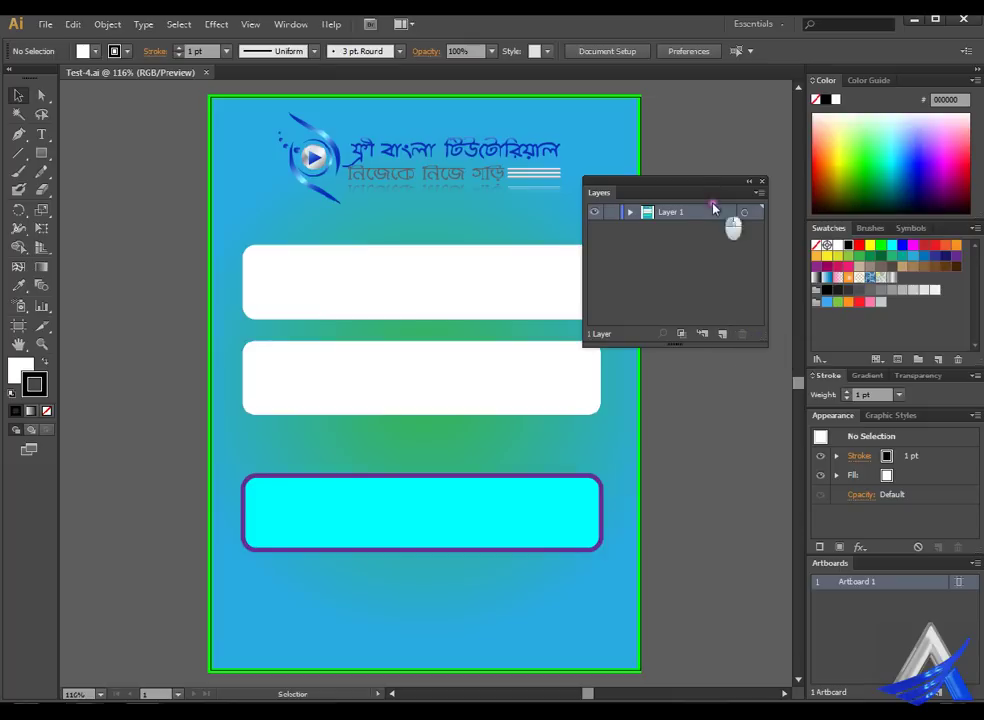
Switch Layer 1 to outline view and back to full-colour preview, then lock Layer 1.
mouse_move(713, 226)
mouse_down()
mouse_move(776, 336)
mouse_move(685, 203)
mouse_move(700, 220)
mouse_up()
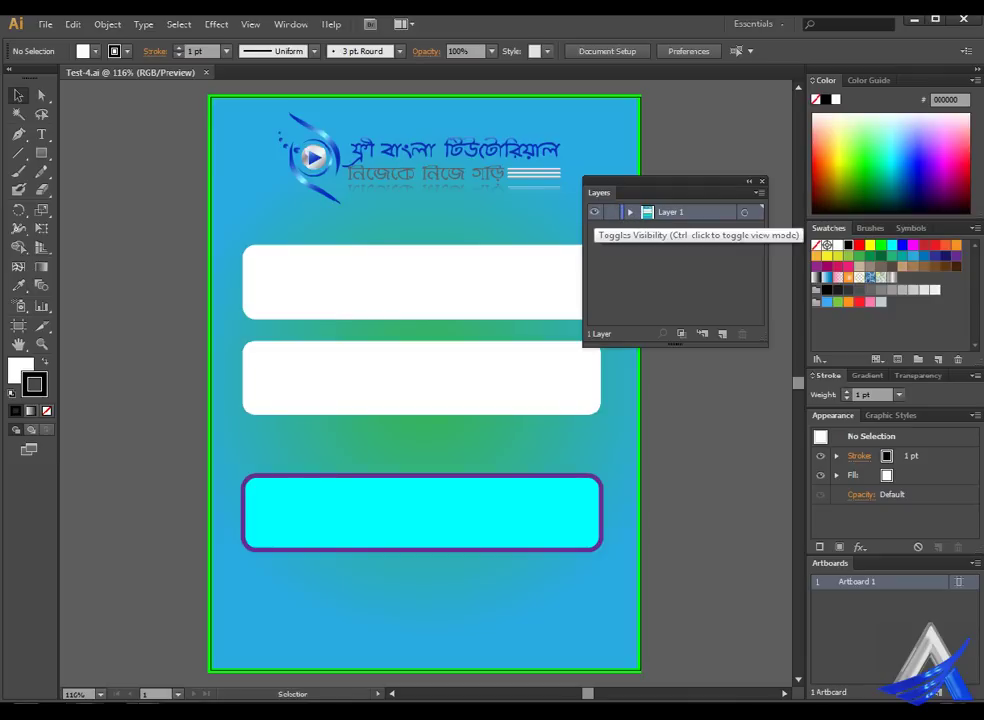
ctrl+click(595, 212)
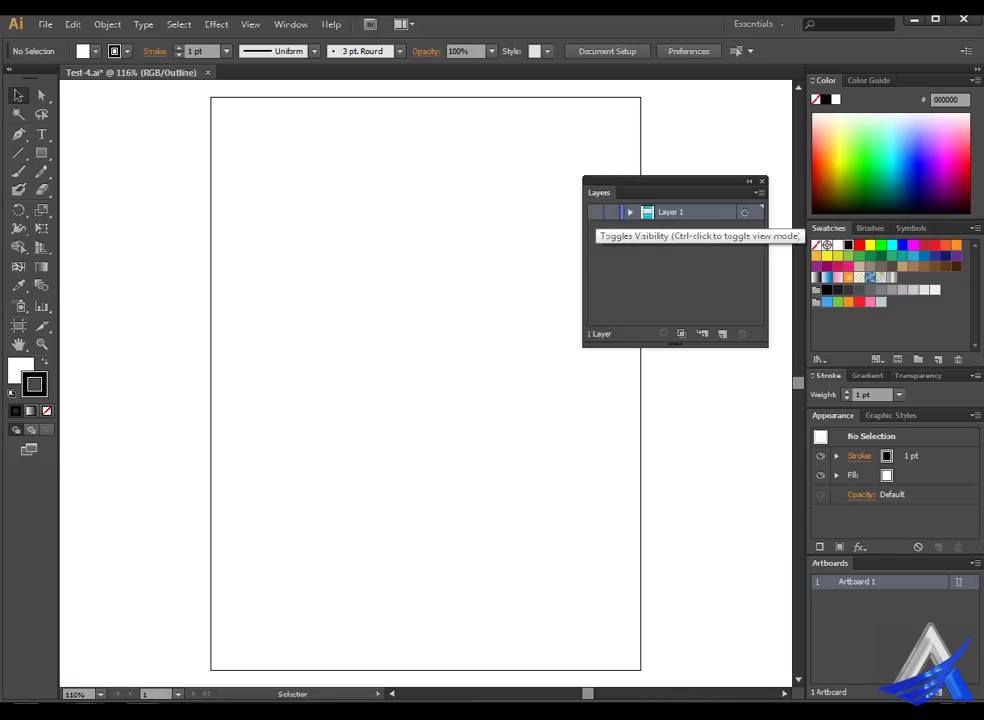
ctrl+click(595, 212)
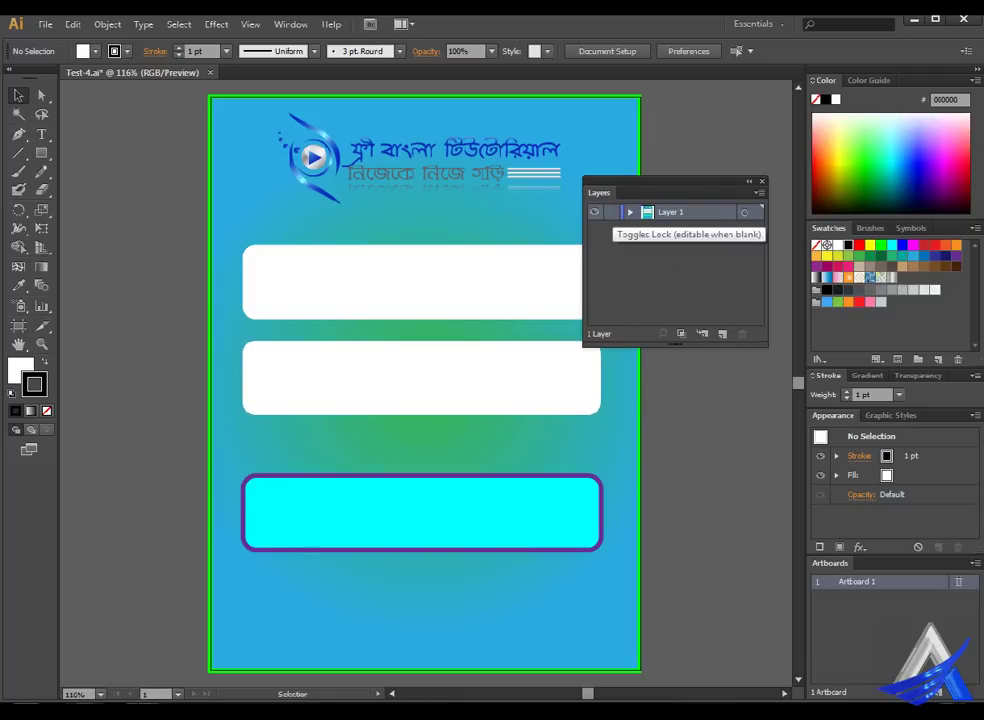
click(611, 212)
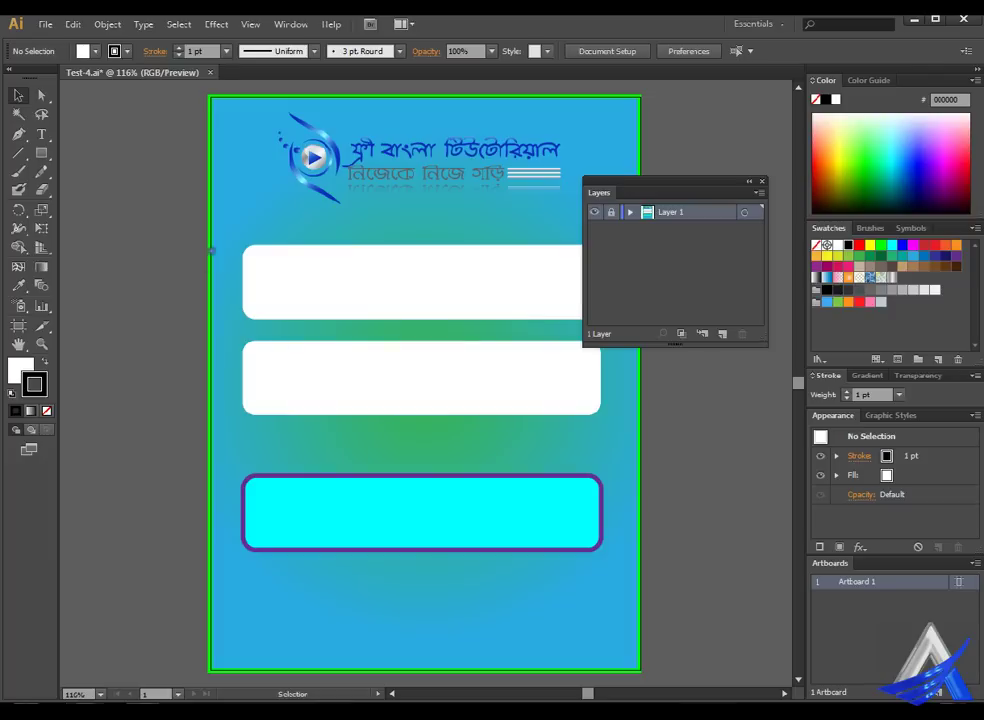
Unlock and expand Layer 1, then enlarge the Layers panel and move it left and lower.
click(19, 94)
click(611, 212)
click(630, 212)
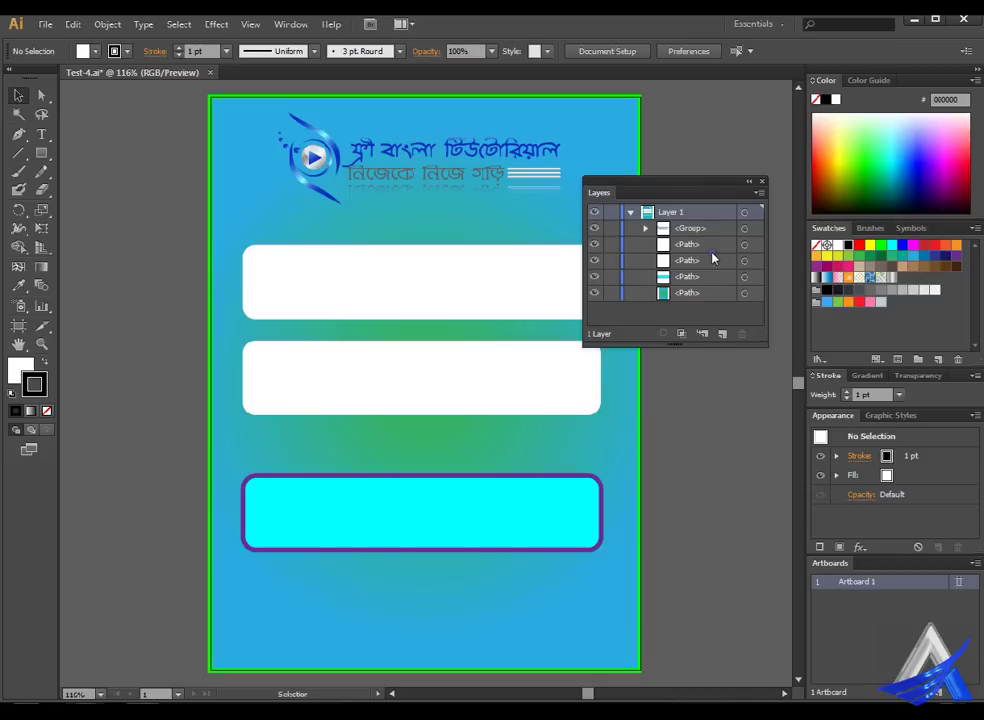
drag(765, 344, 777, 434)
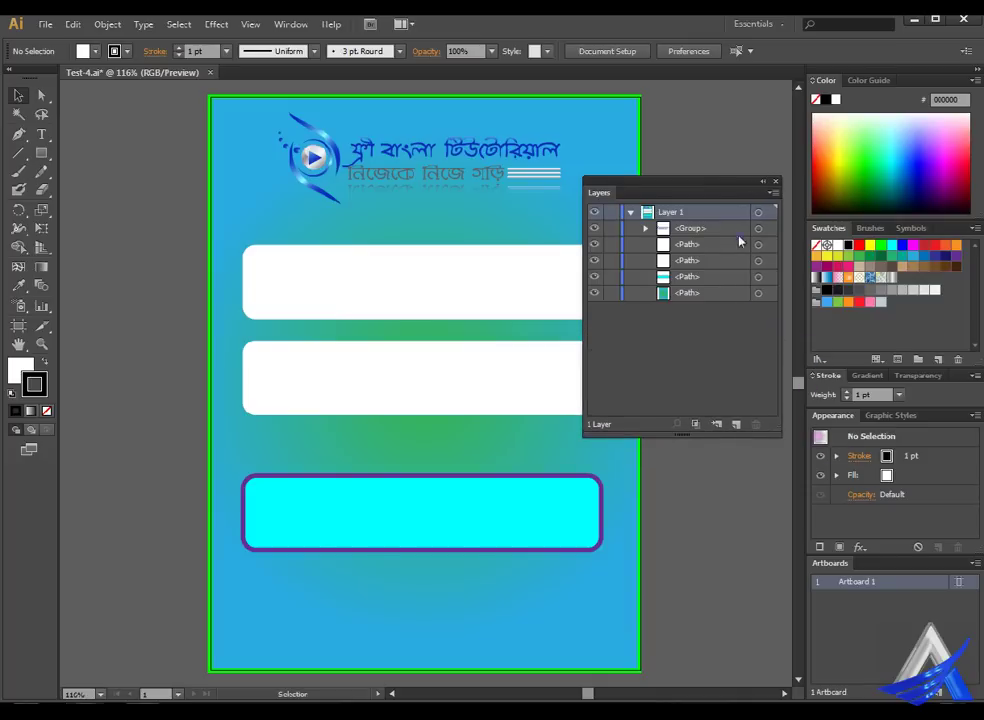
mouse_move(718, 180)
mouse_down()
mouse_move(650, 205)
mouse_move(671, 210)
mouse_up()
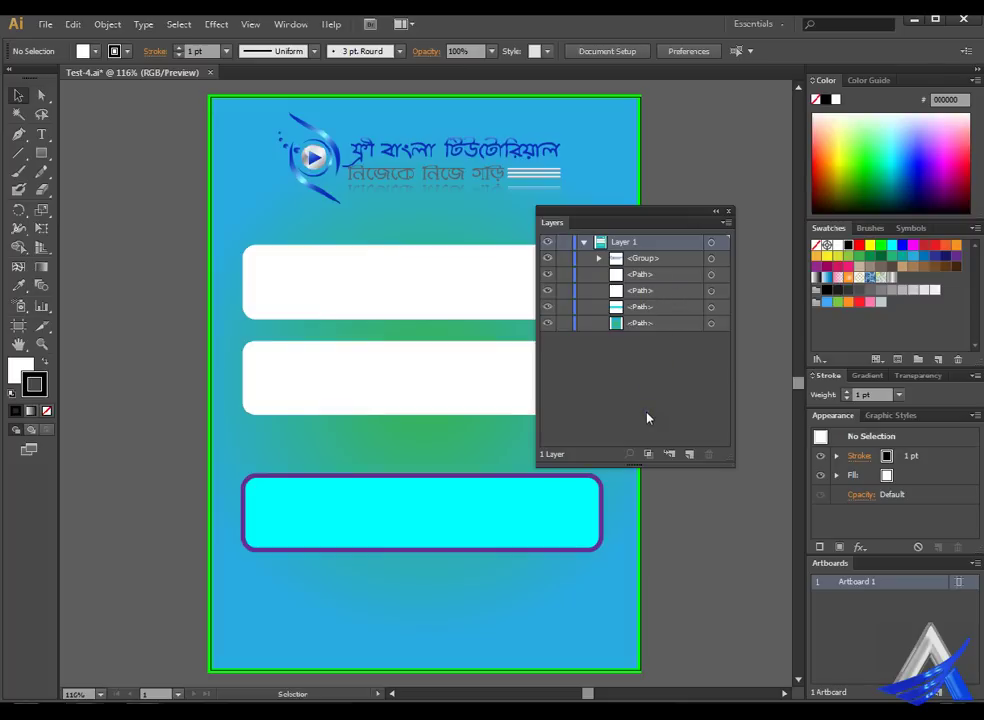
Collapse and re-expand Layer 1, try moving an item inside it, then collapse it again.
click(584, 242)
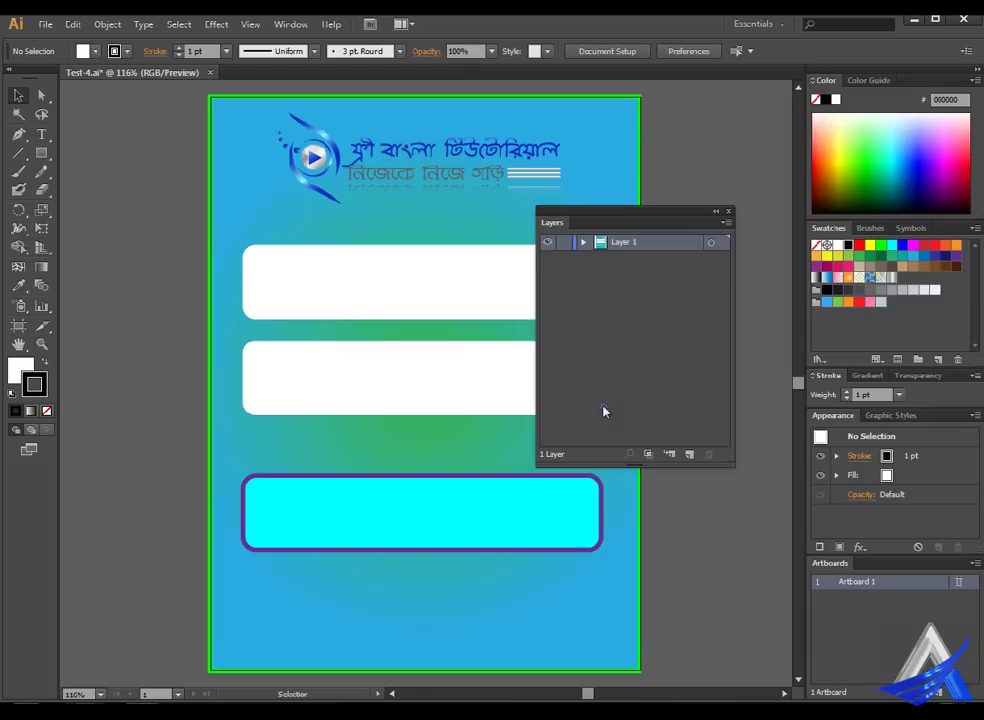
click(698, 456)
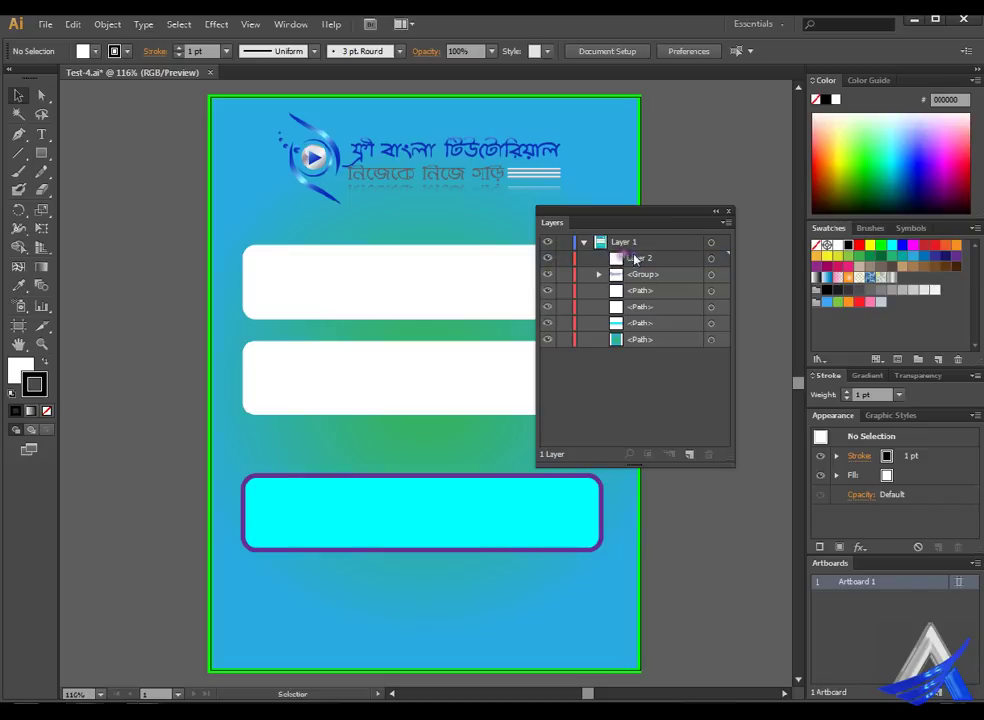
mouse_move(630, 258)
mouse_down()
mouse_move(732, 404)
mouse_move(708, 454)
mouse_up()
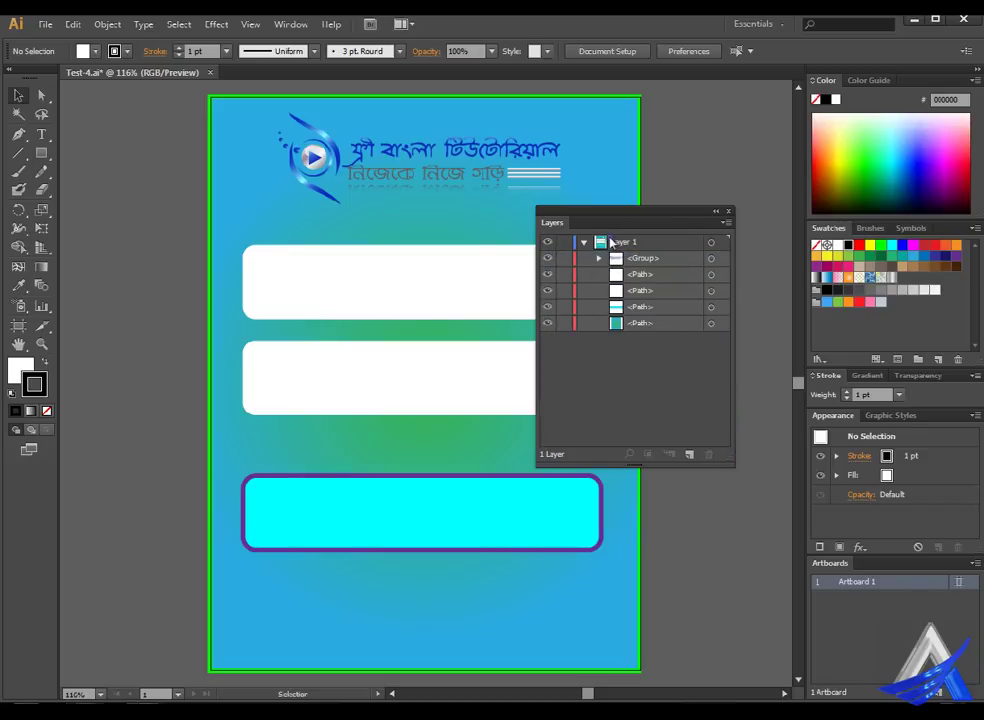
click(584, 242)
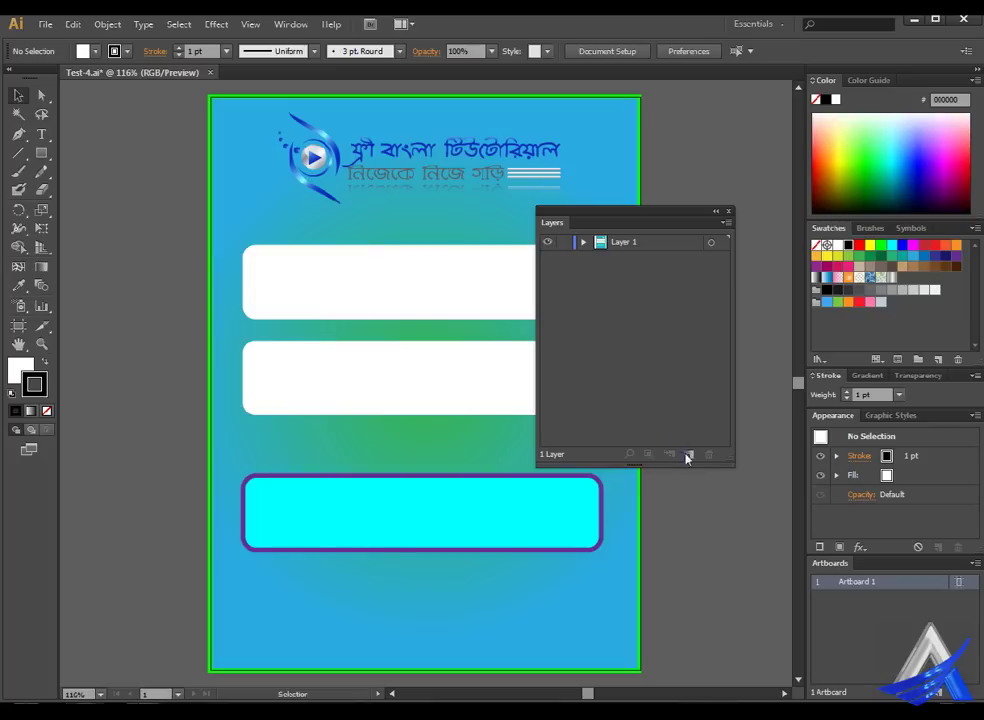
Add four new empty layers, Layer 2 through Layer 5, above Layer 1.
click(716, 459)
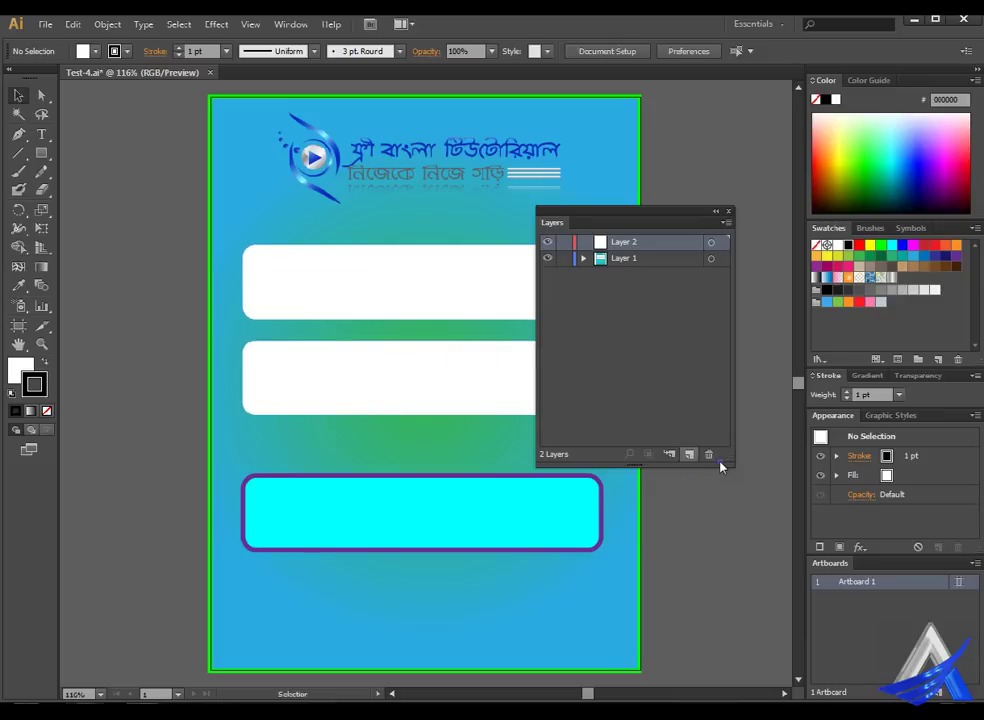
click(689, 455)
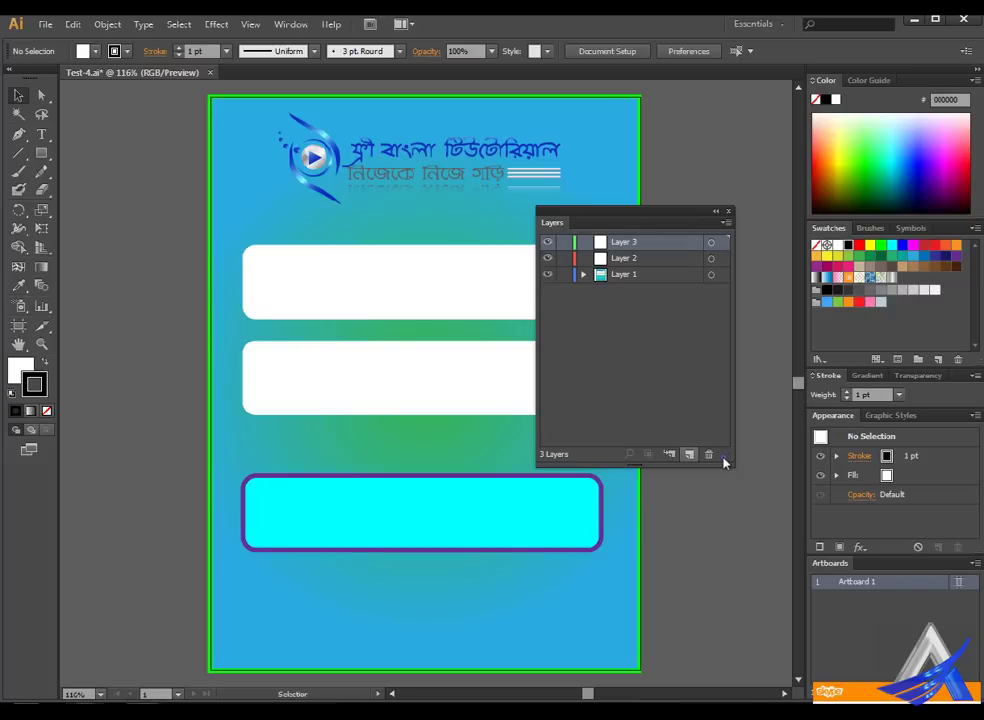
key(ctrl+l)
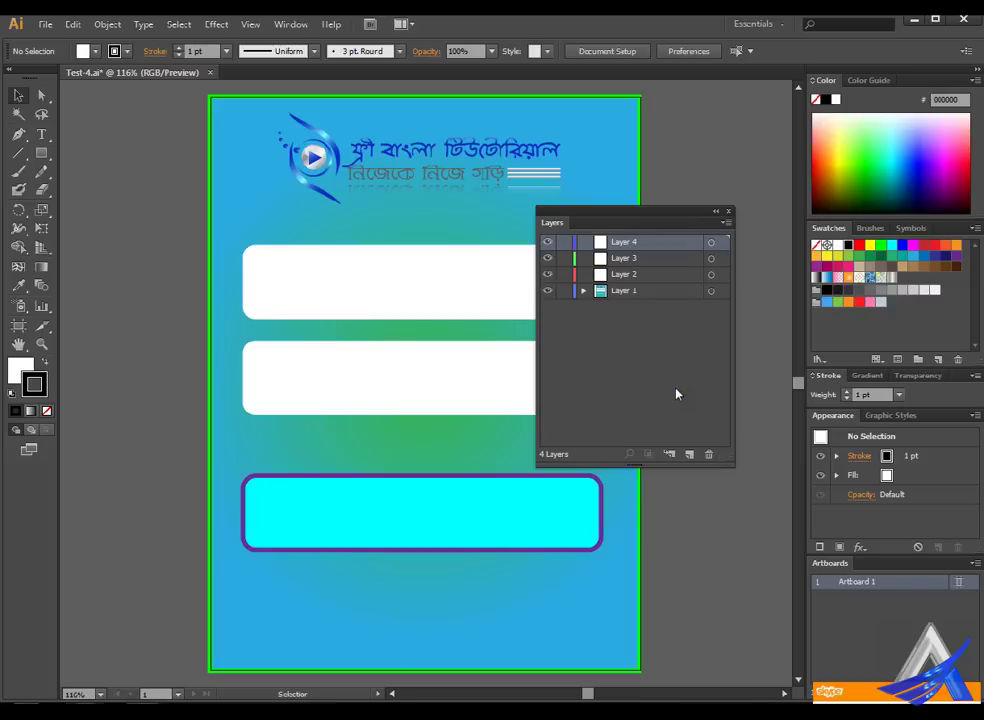
click(689, 454)
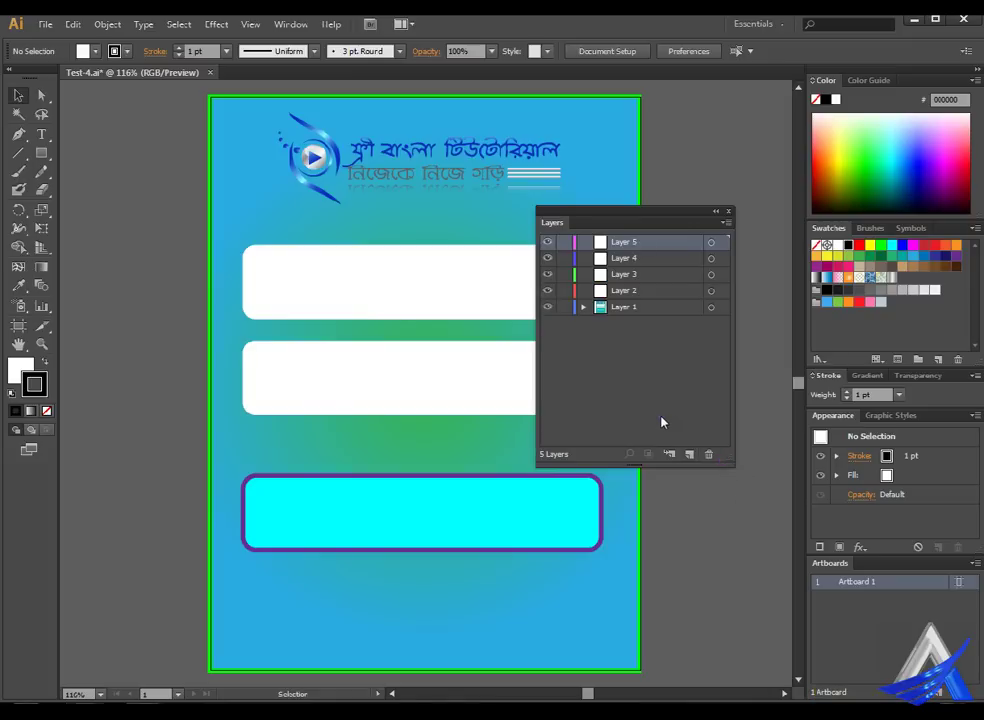
click(583, 307)
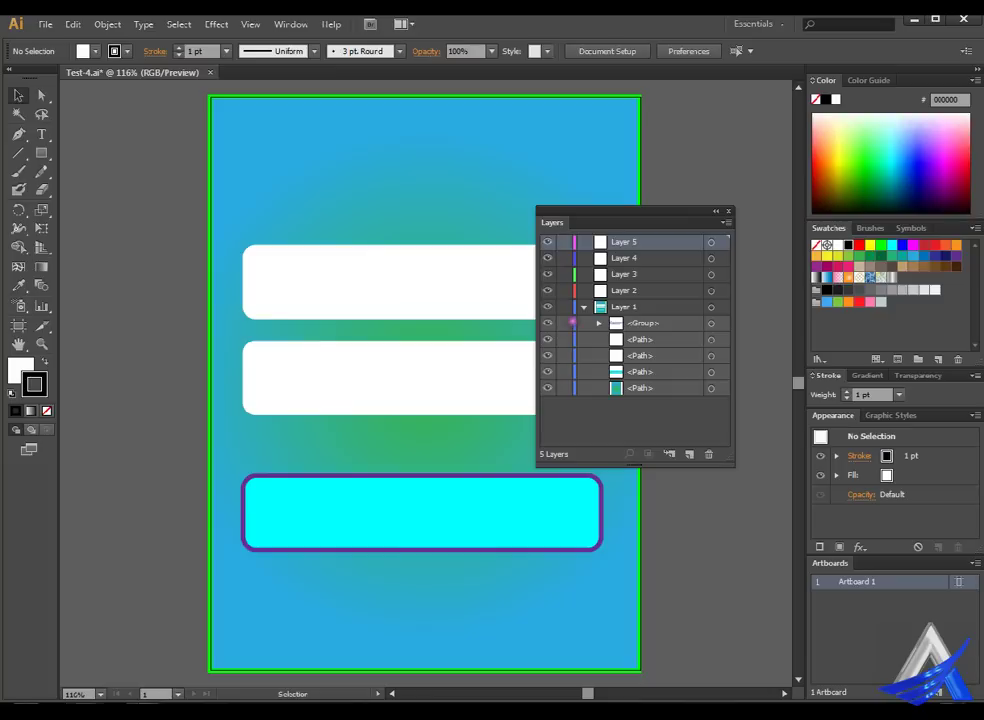
Make Layer 1's logo group visible again, select it, and collapse Layer 1.
click(547, 323)
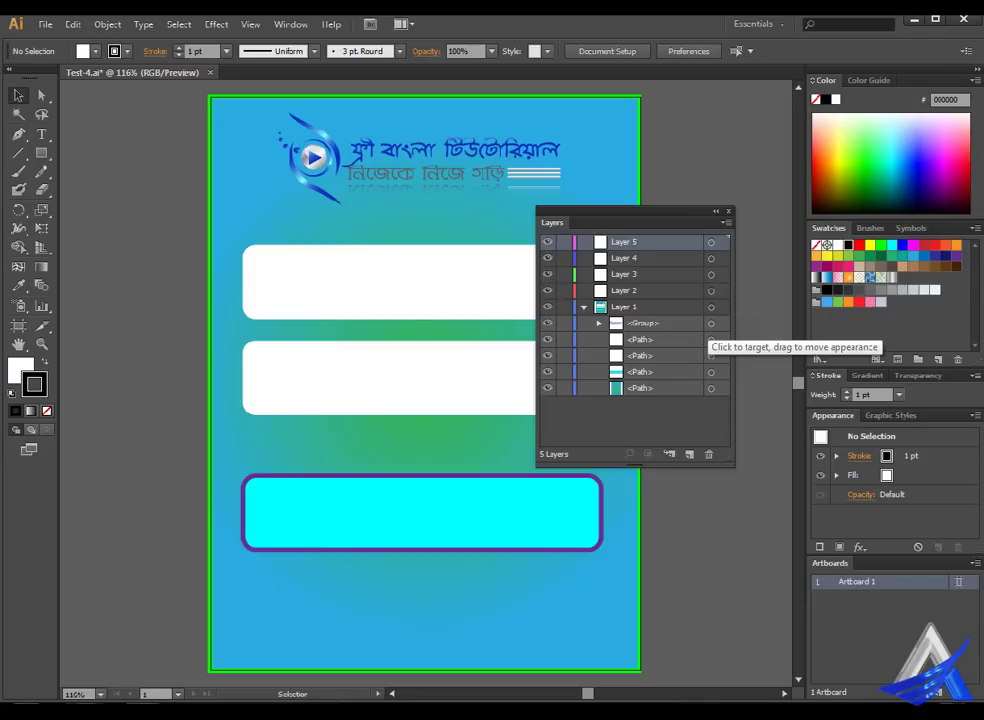
click(711, 323)
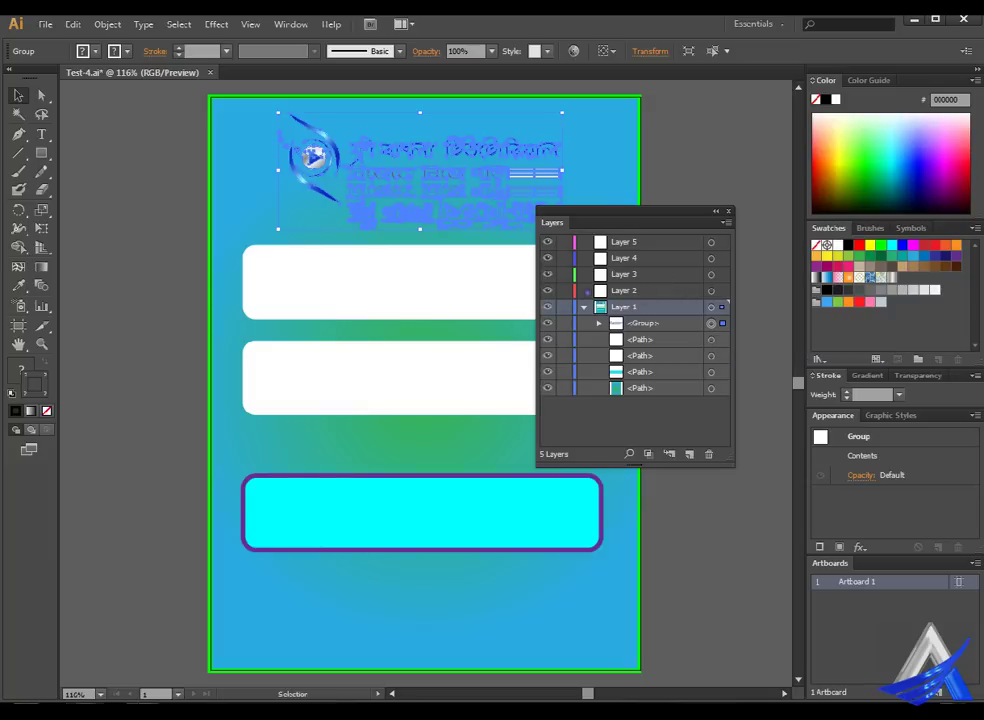
click(584, 307)
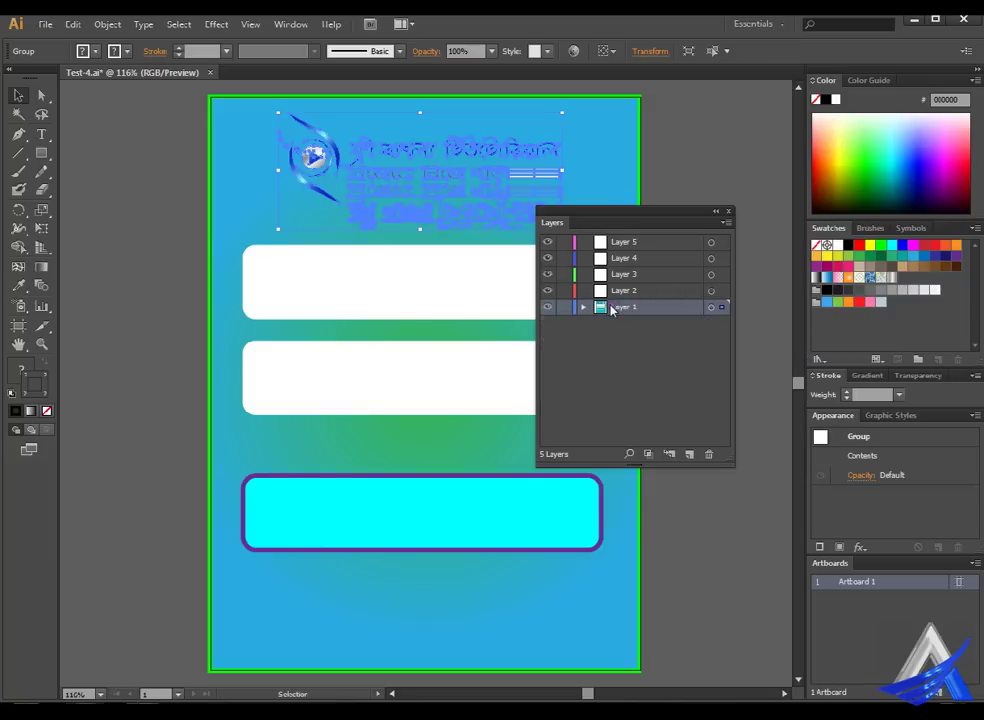
Rename Layer 2 to 'Logo', re-expand Layer 1 and deselect all artwork.
click(666, 291)
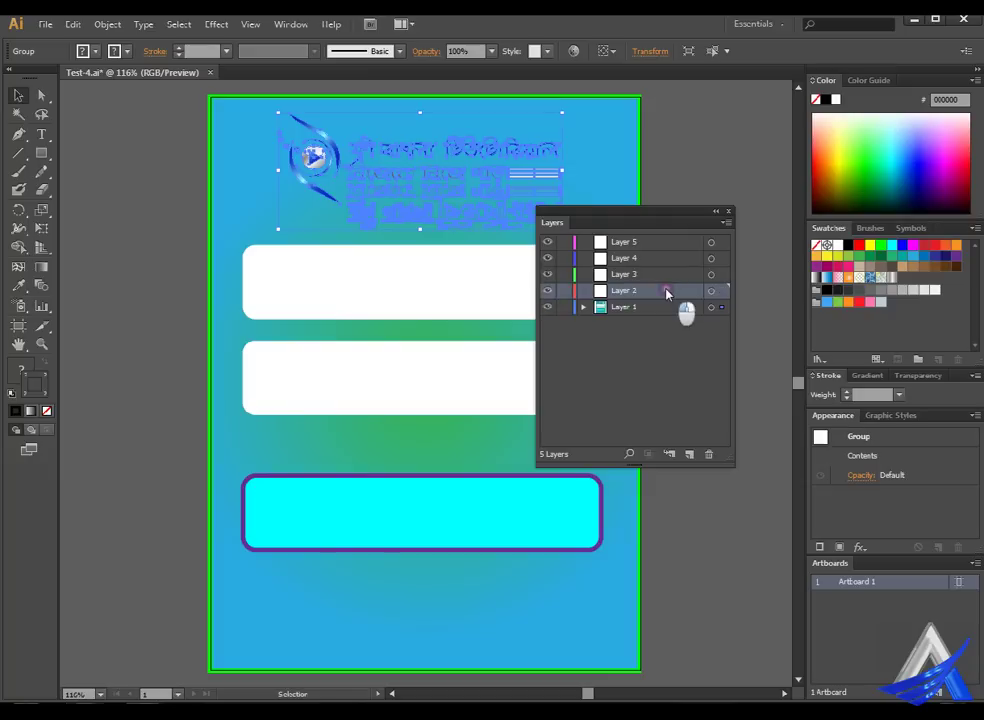
click(665, 291)
double_click(658, 291)
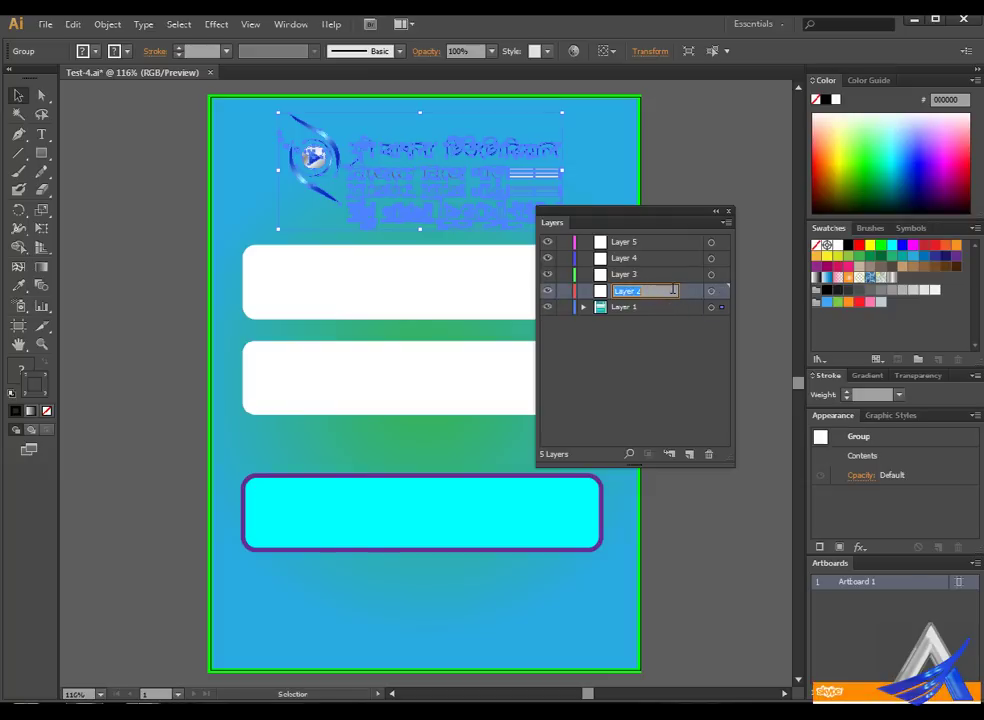
text(Logo)
key(Return)
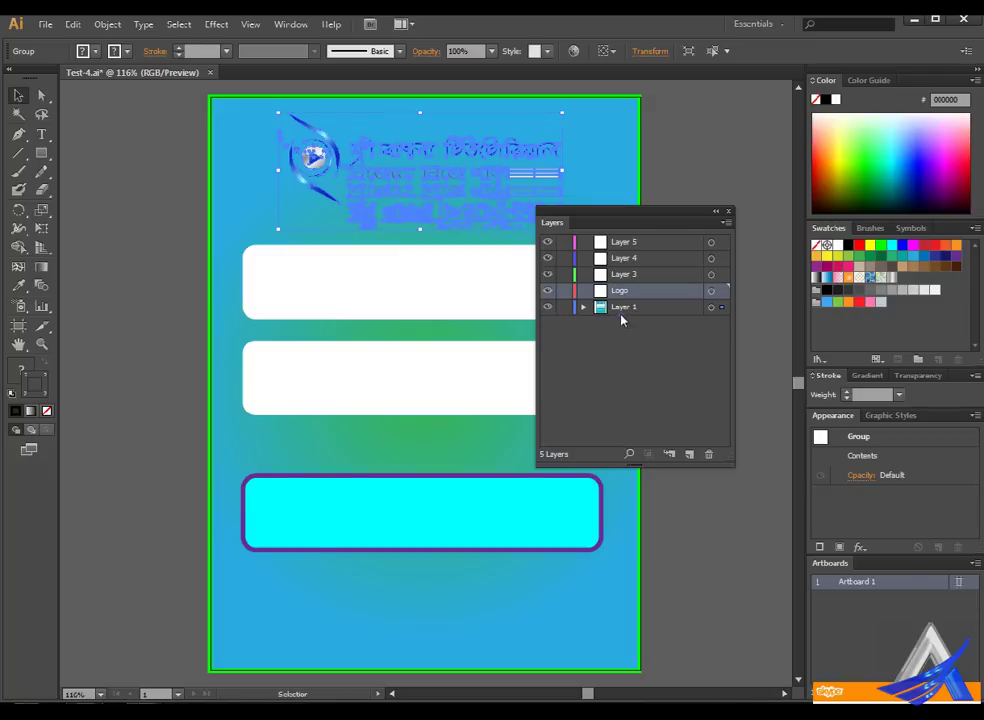
click(583, 307)
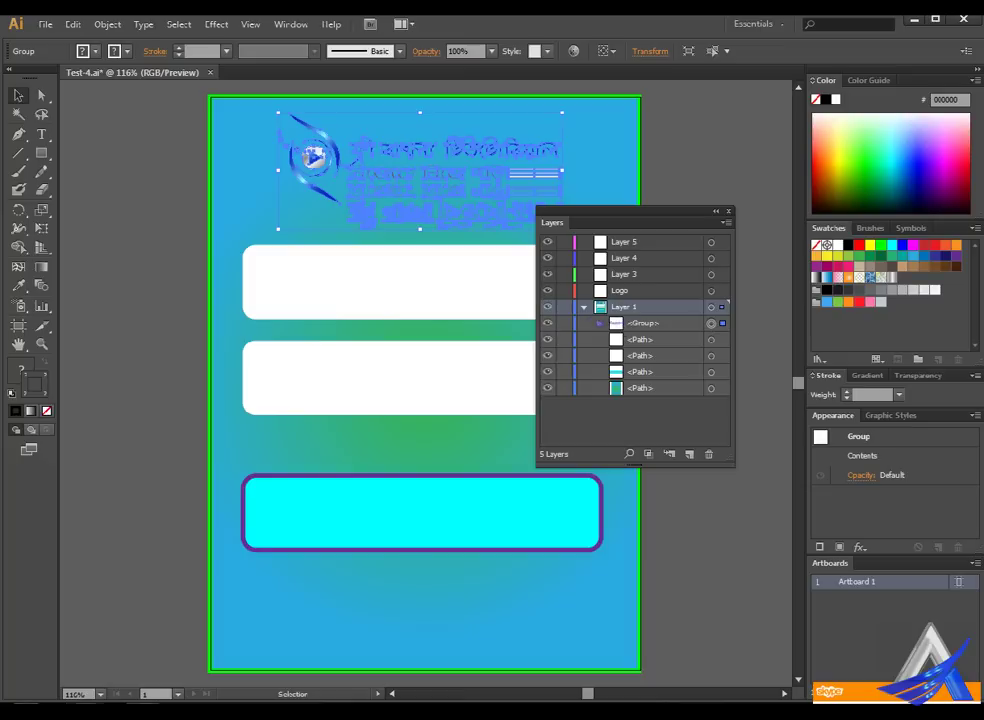
key(ctrl+shift+a)
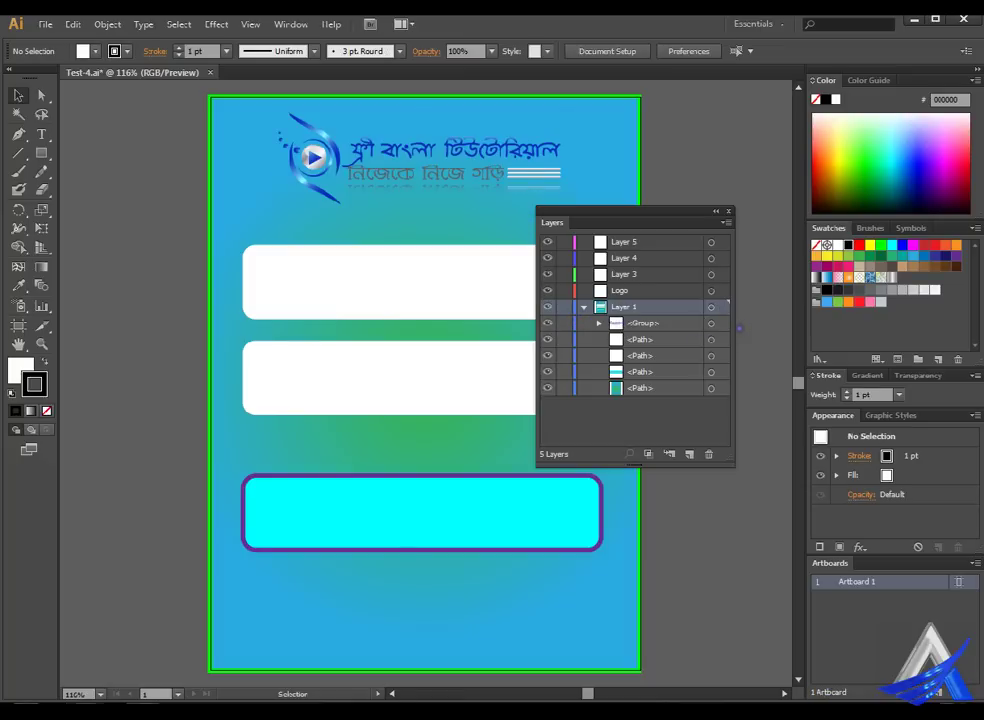
Select the logo group and drag it from Layer 1 into the Logo layer.
click(711, 323)
drag(425, 140, 425, 178)
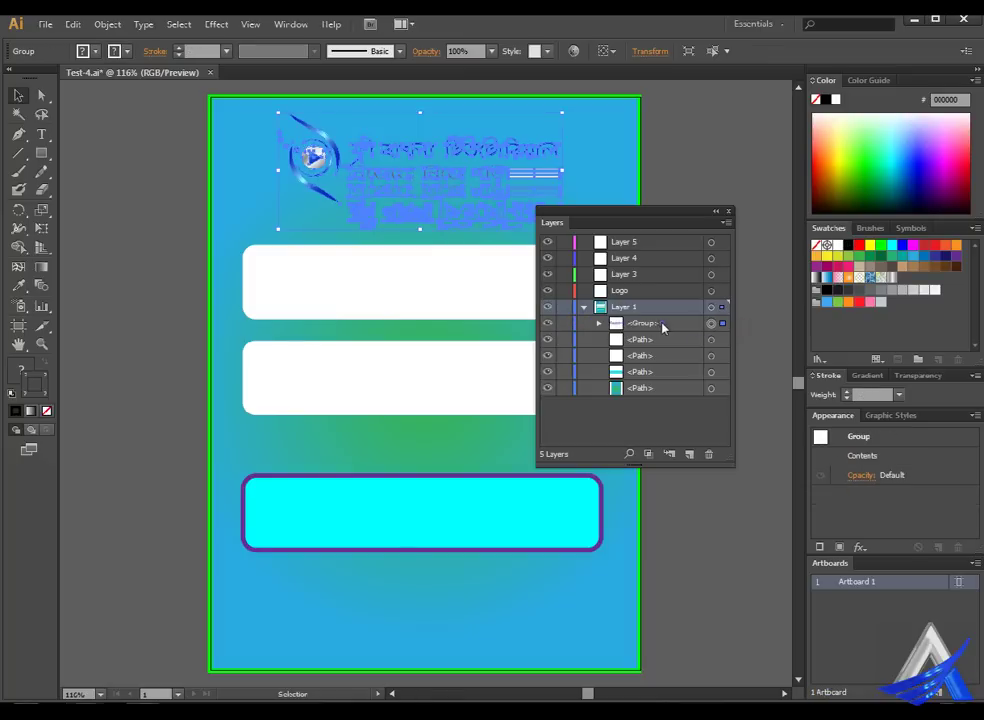
click(757, 326)
drag(756, 326, 757, 290)
drag(757, 290, 757, 290)
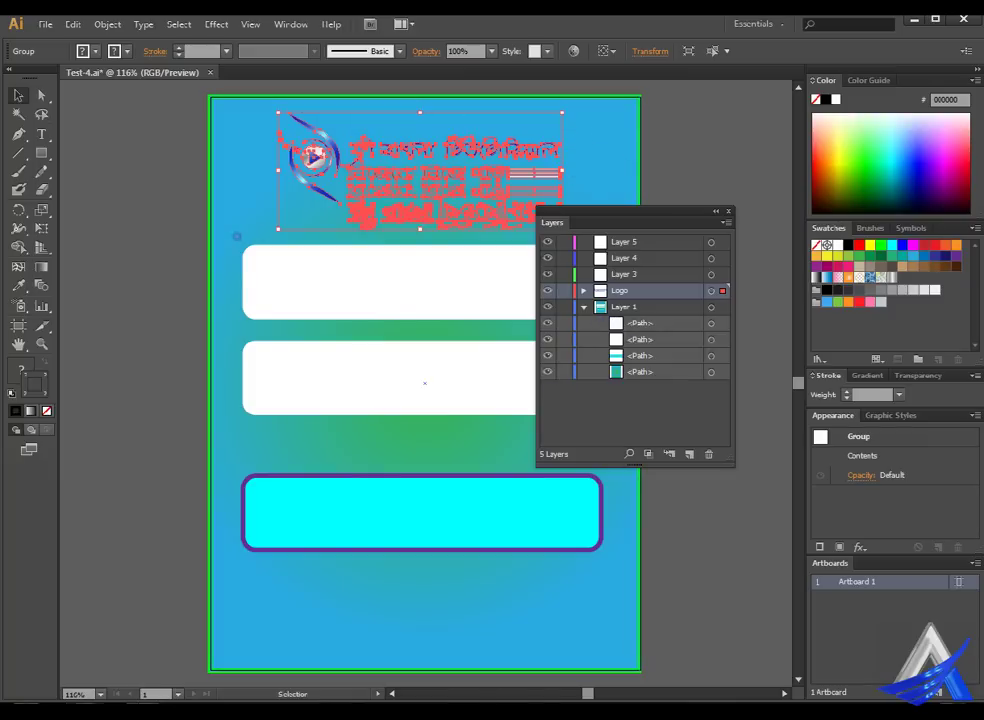
Select the background rectangle, reselect the logo group, and toggle the first white box's visibility.
click(236, 434)
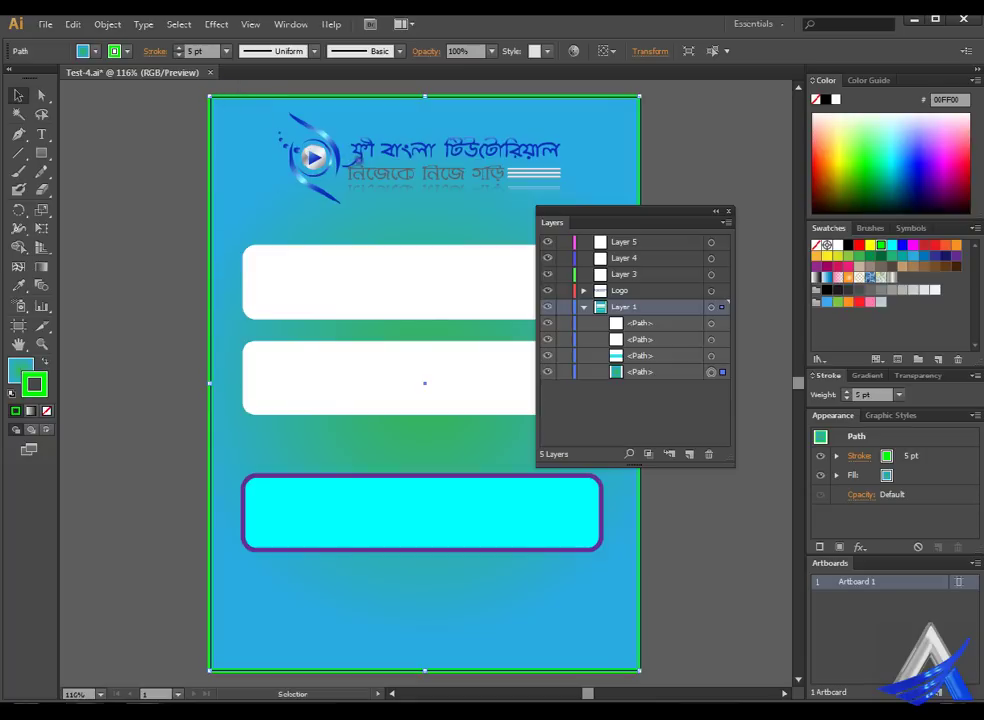
click(360, 148)
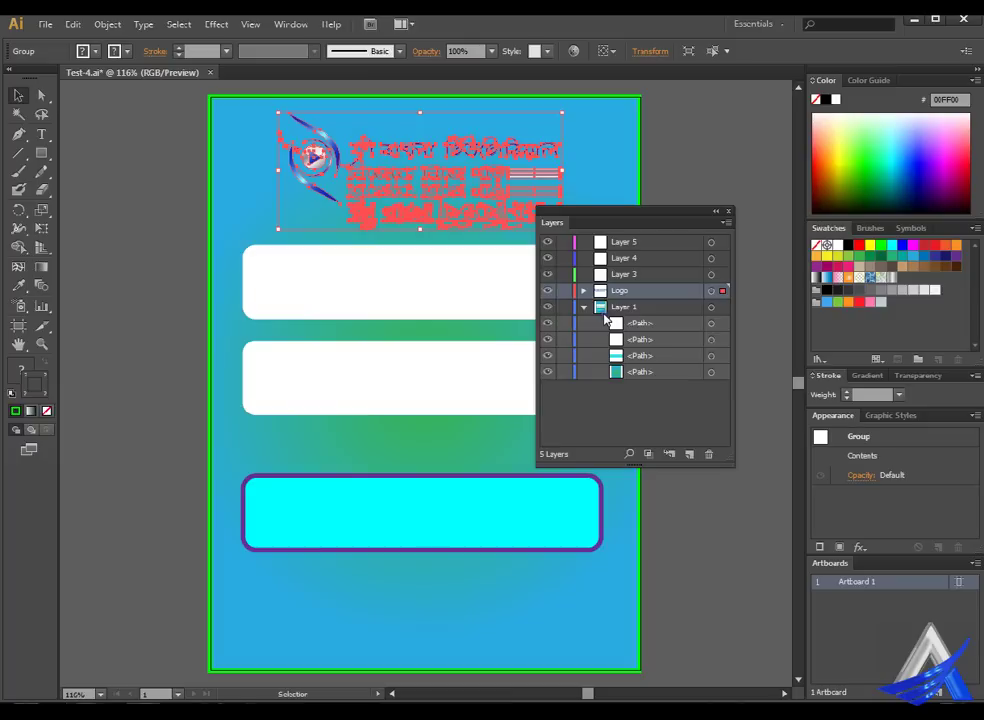
click(574, 323)
Rename Layer 3 to 'Box'.
click(711, 323)
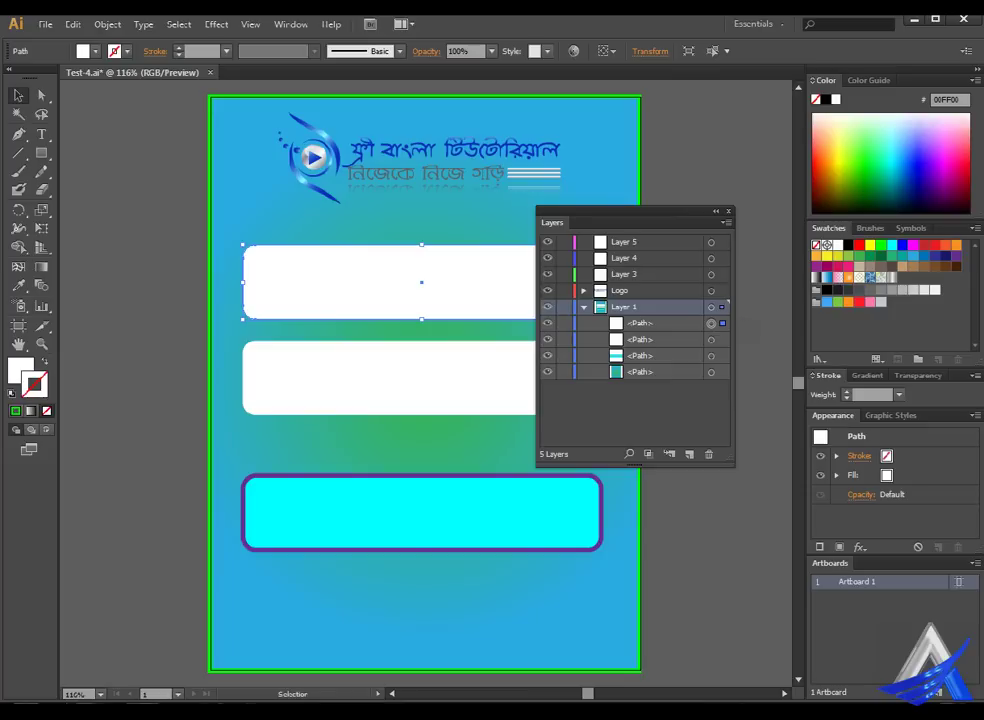
click(667, 273)
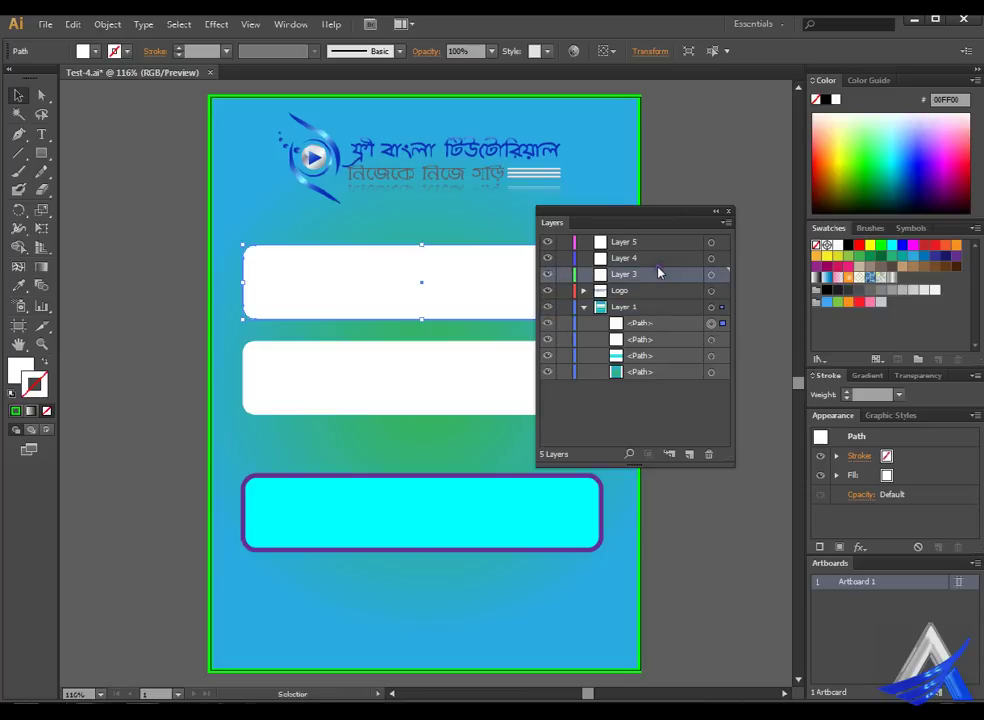
double_click(624, 274)
text(BO)
key(Return)
Move both white rounded rectangles from Layer 1 into the Box layer.
click(650, 306)
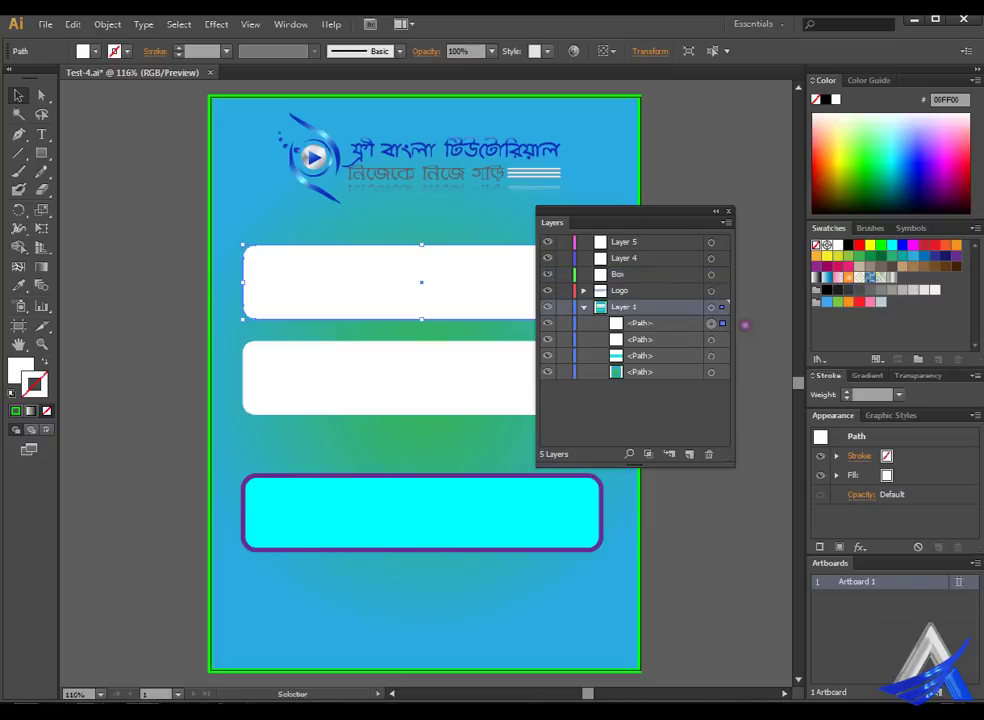
click(757, 329)
drag(757, 329, 757, 275)
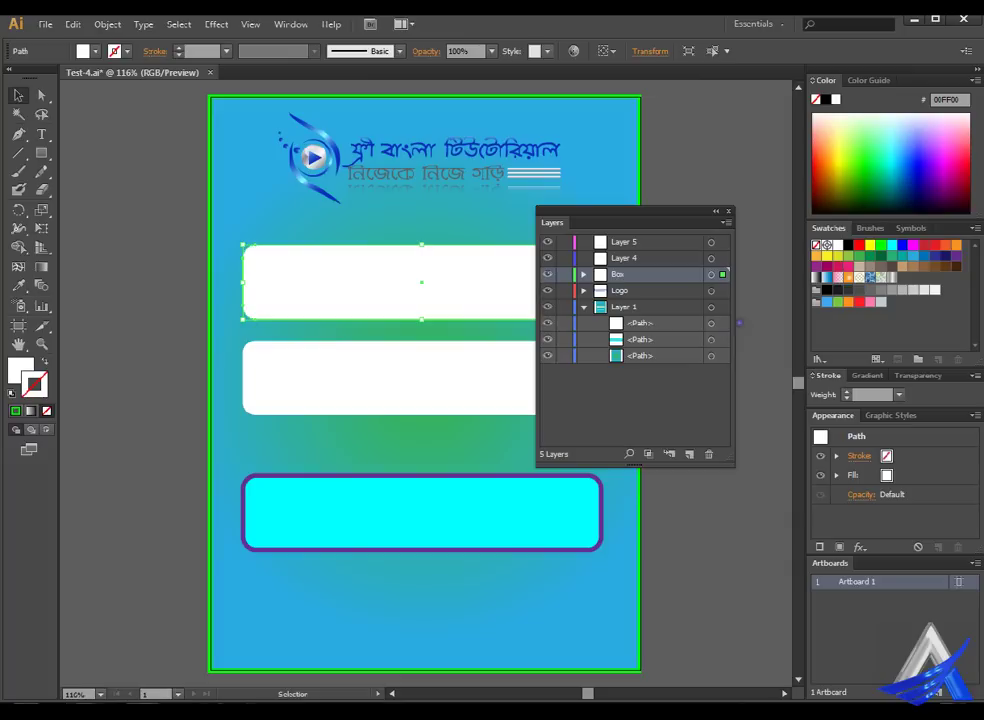
click(711, 323)
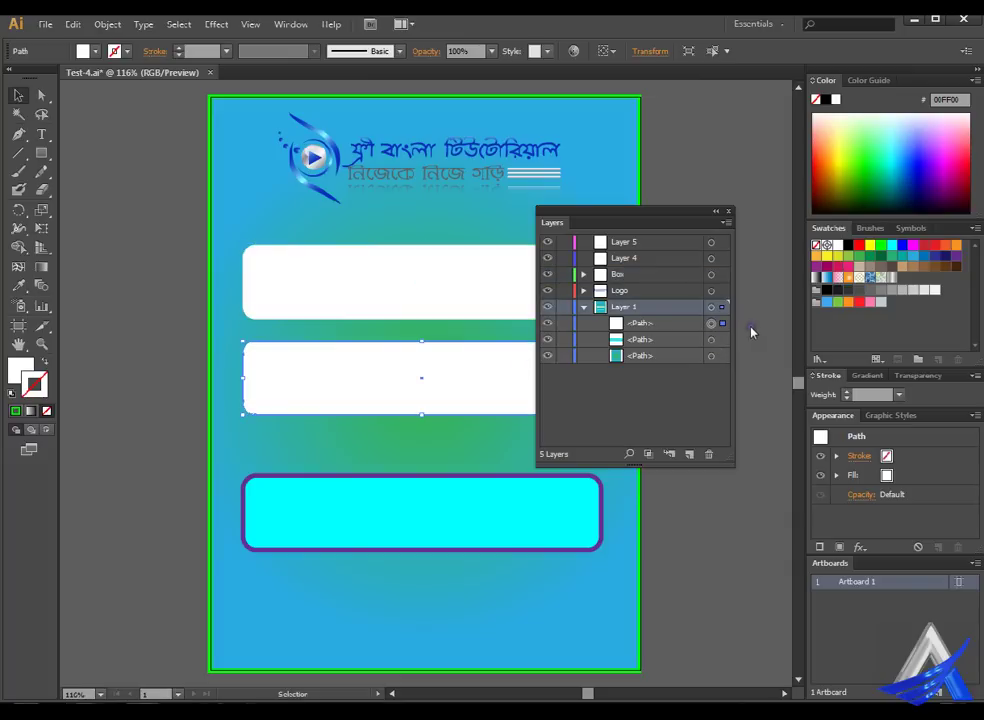
drag(757, 328, 757, 273)
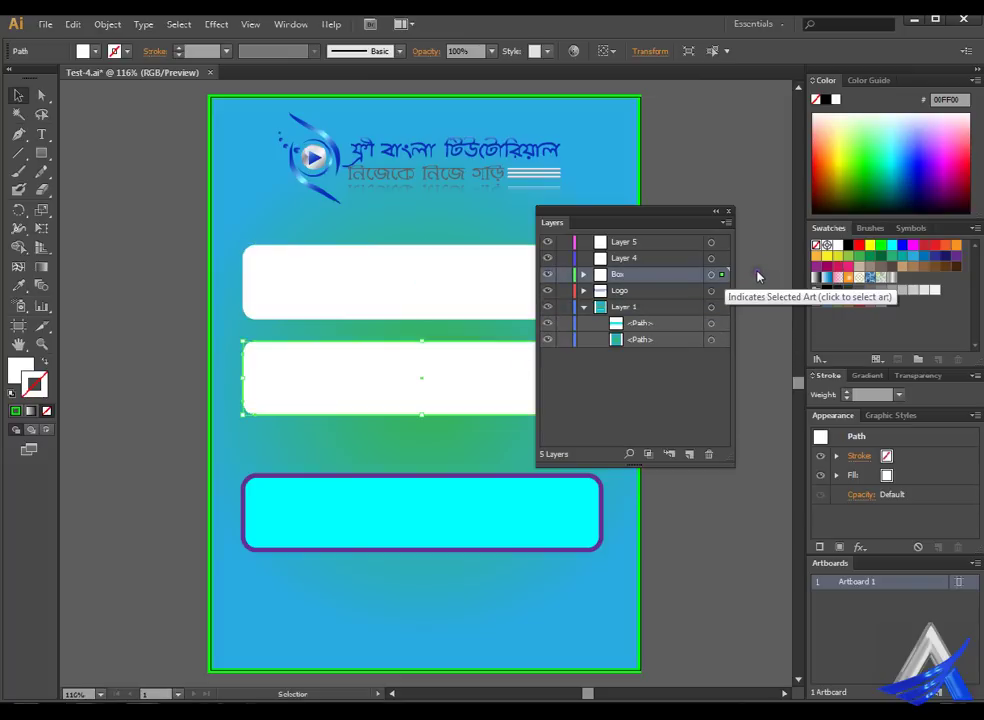
click(722, 323)
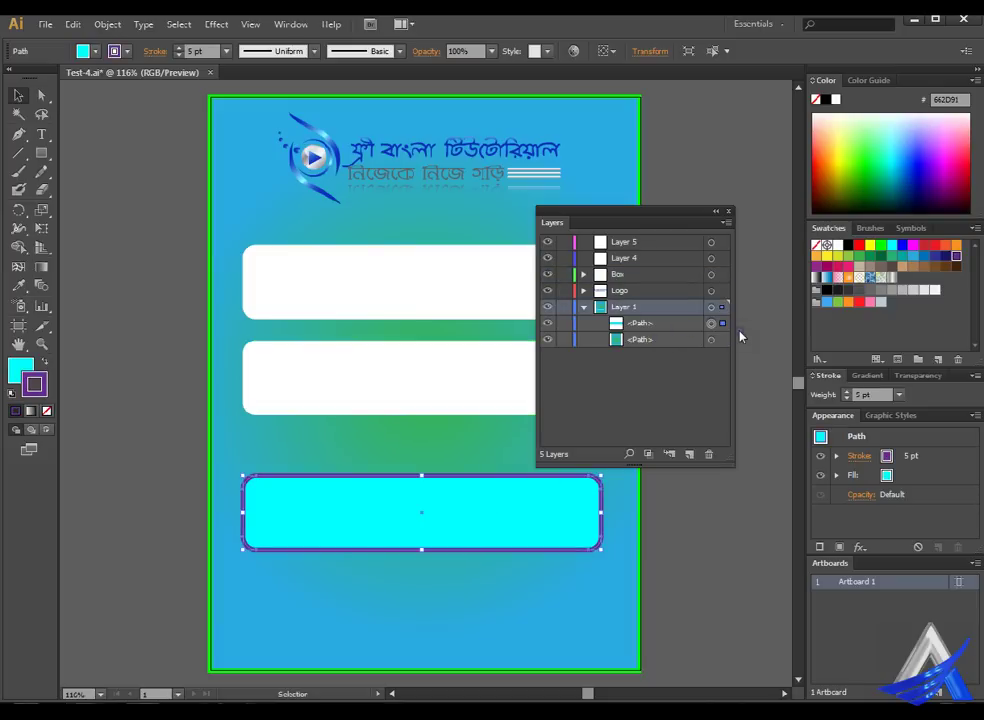
Rename Layer 4 to 'Style Box' and move the cyan rounded rectangle into it.
click(661, 258)
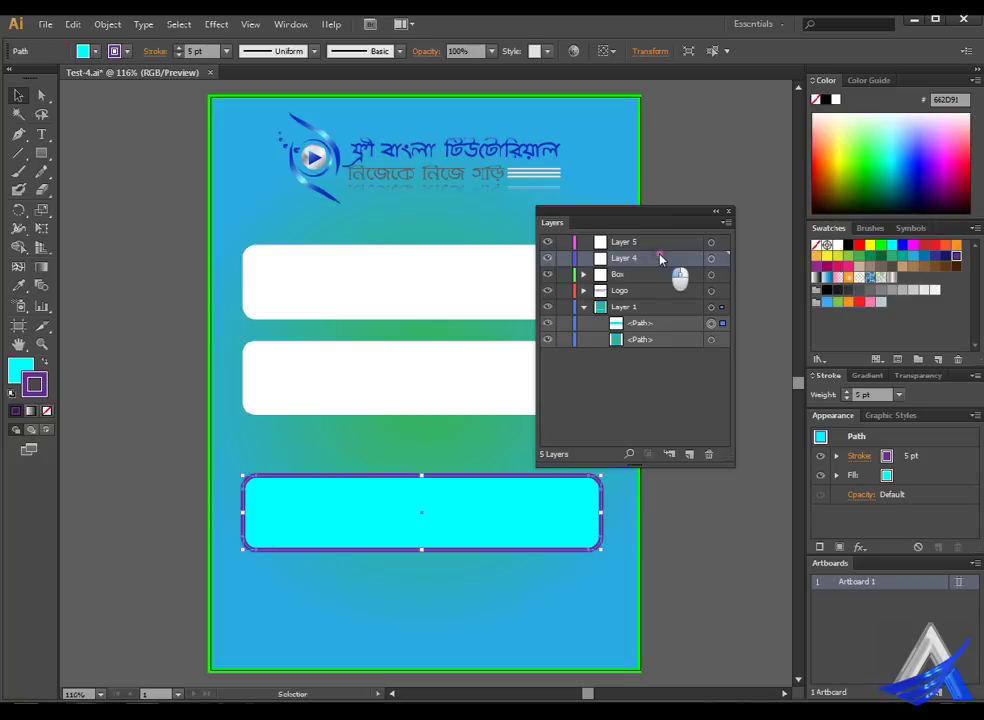
double_click(662, 259)
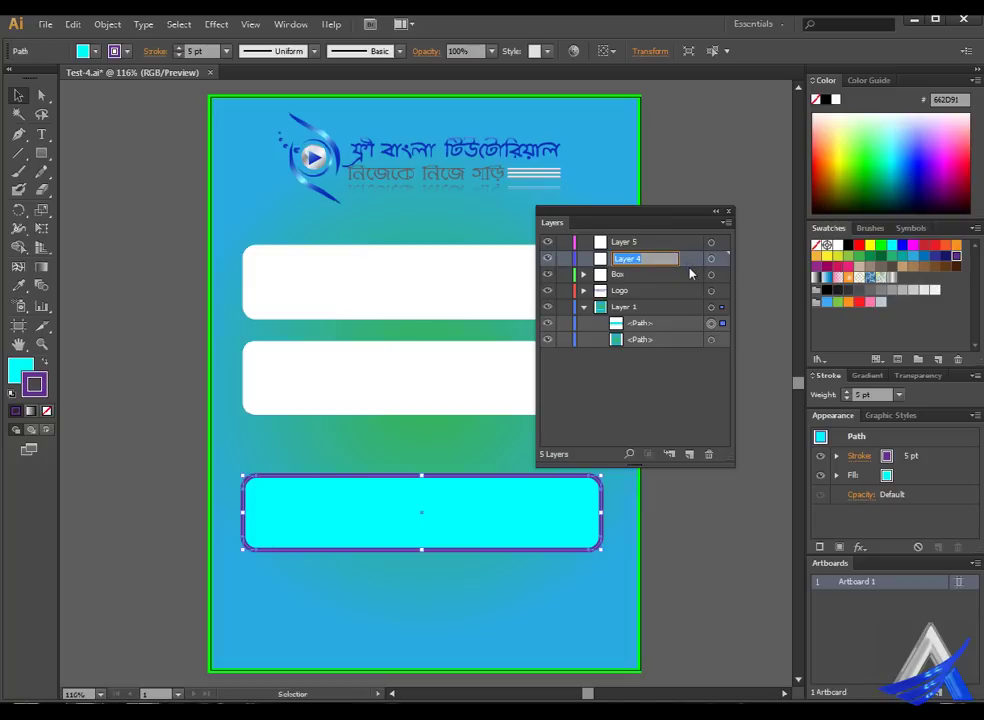
text(Sty)
text(le)
text( Box)
key(Return)
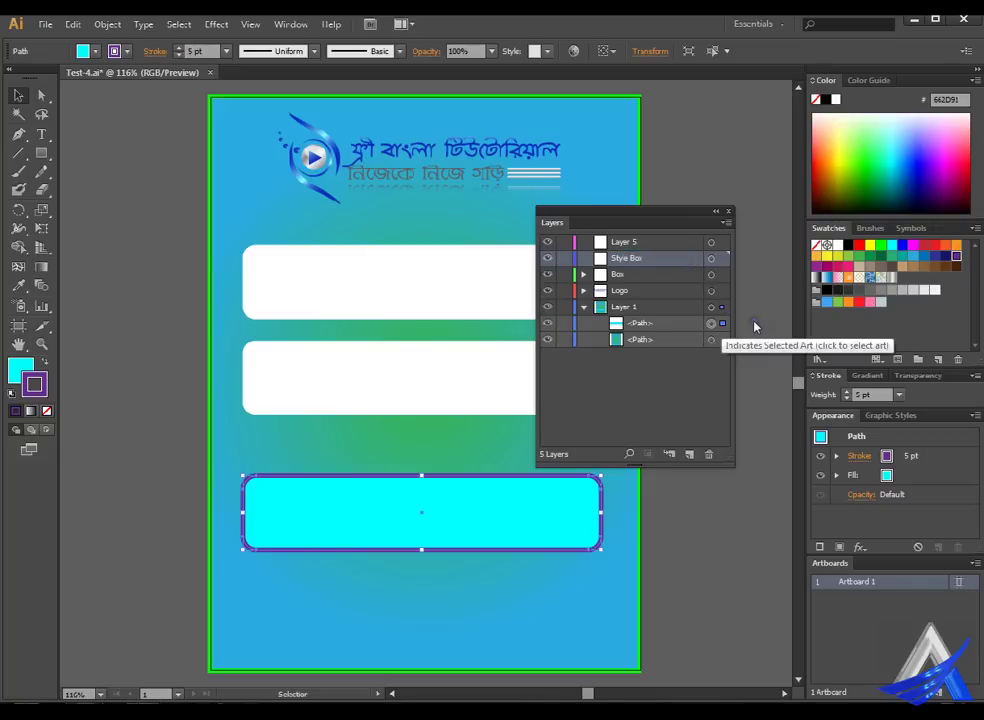
drag(754, 325, 754, 255)
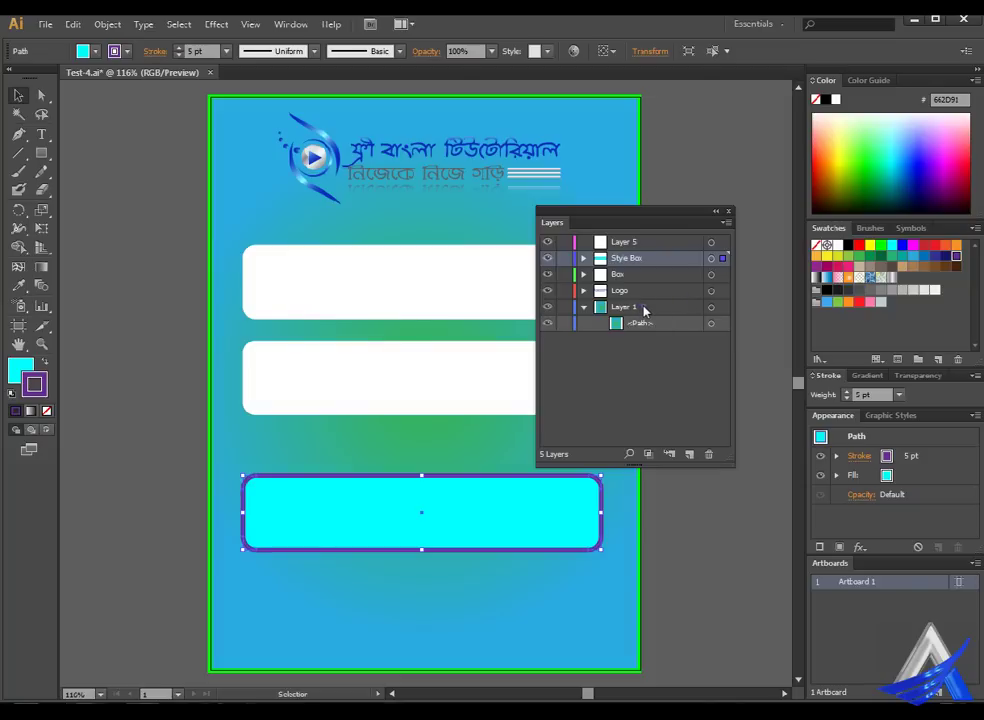
Check the background path's visibility and rename Layer 1 to 'Background'.
click(547, 323)
click(547, 323)
double_click(663, 308)
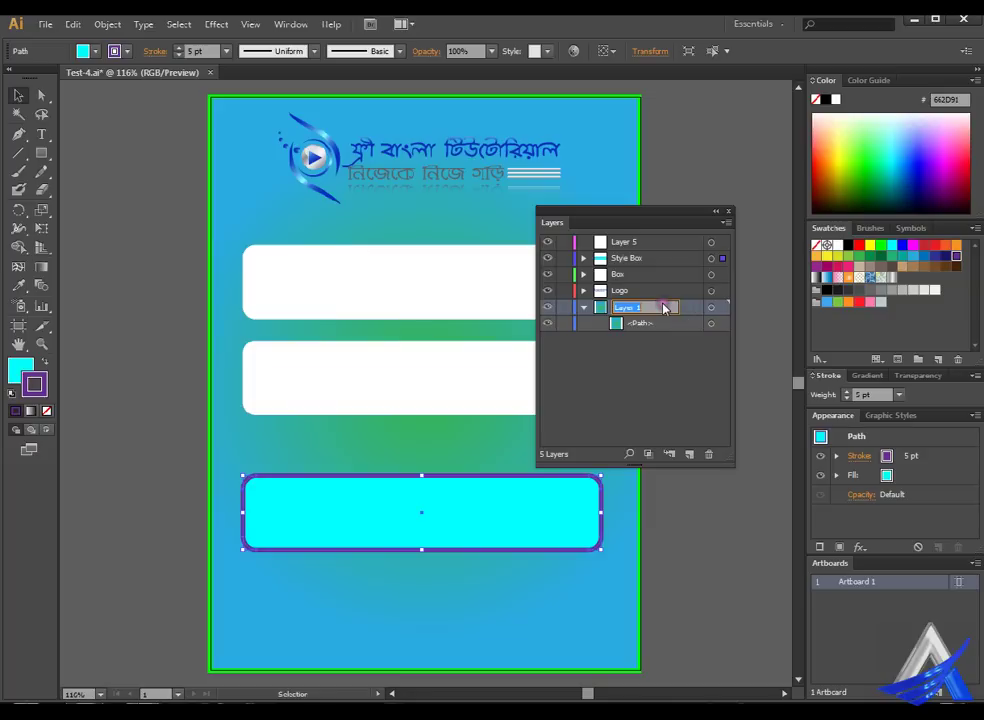
text(Bac)
text(kground)
key(Return)
Delete the empty Layer 5.
click(651, 241)
drag(651, 241, 742, 461)
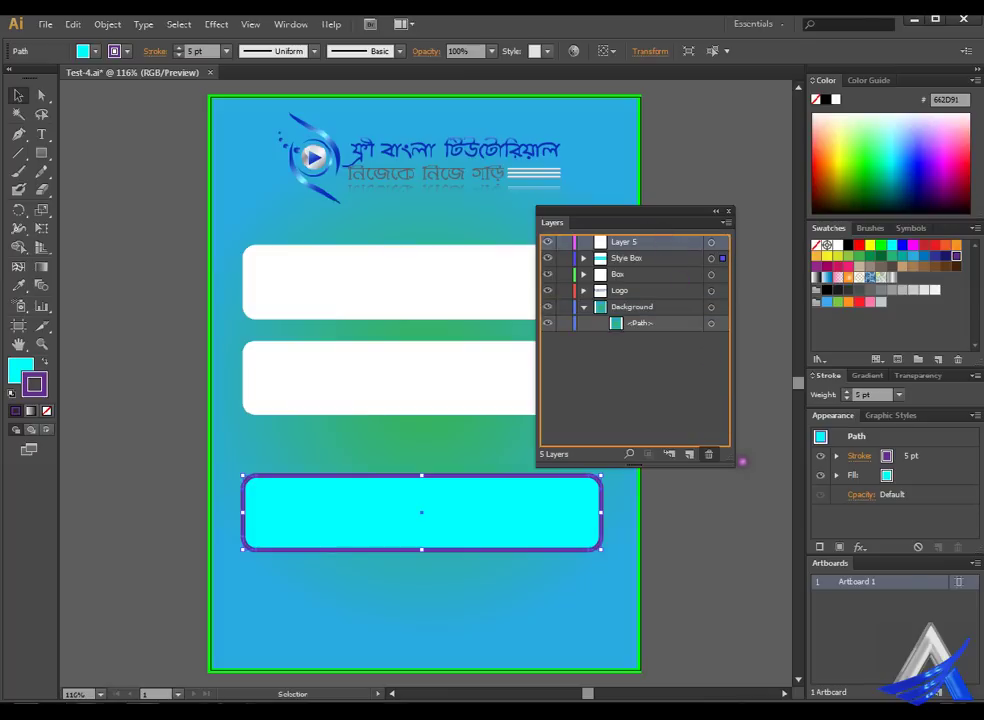
drag(742, 461, 661, 235)
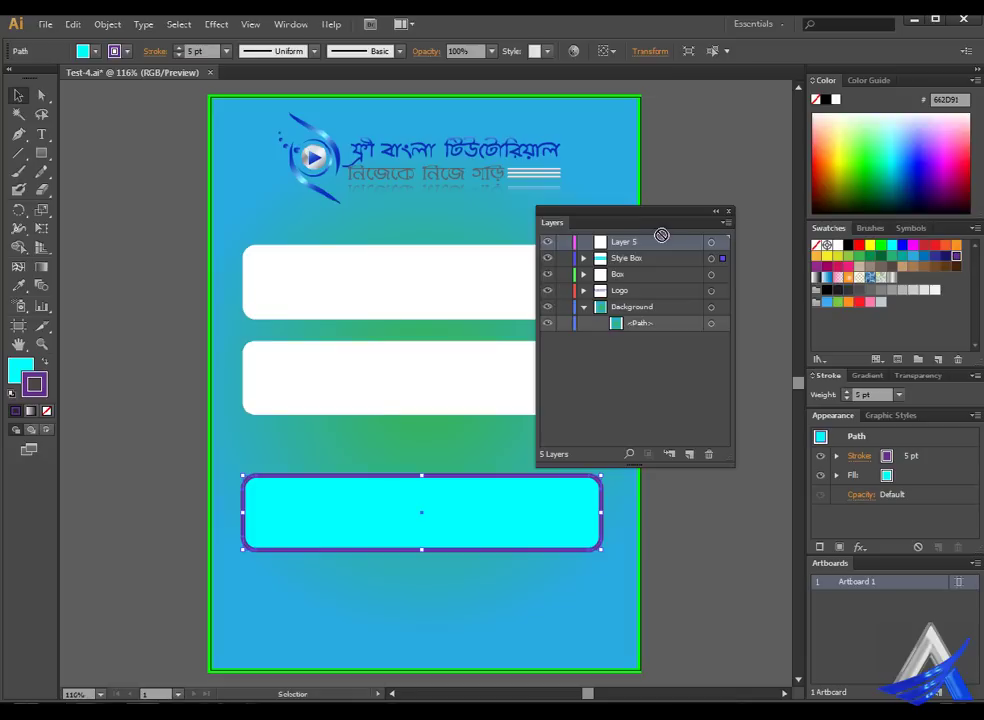
click(709, 454)
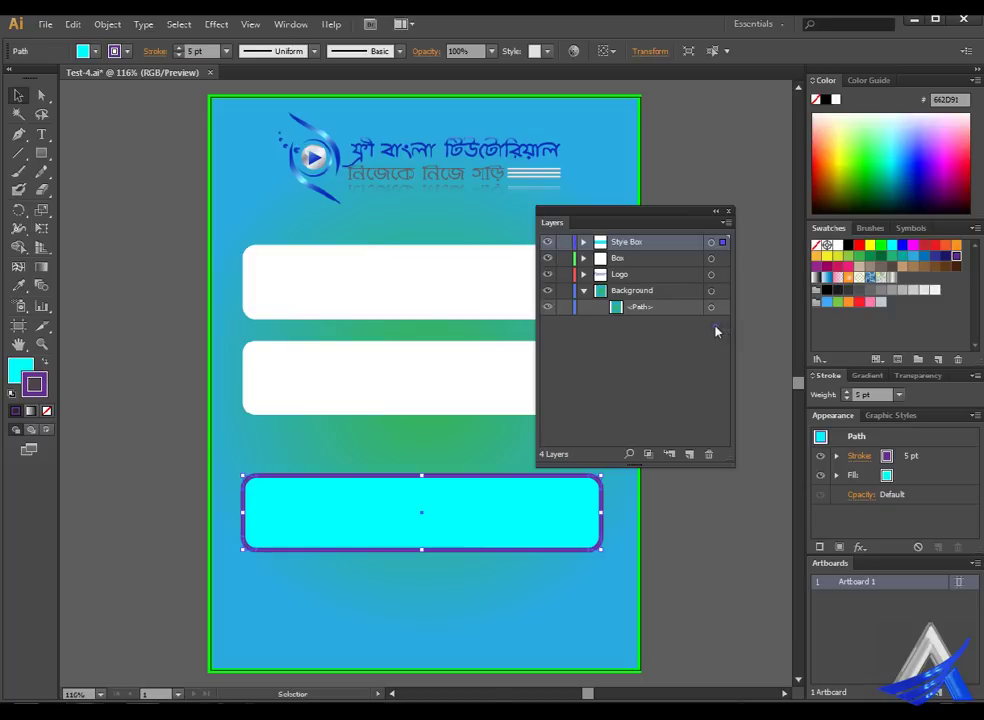
Expand Style Box, name its cyan path 'Box', and start editing the Box layer's name.
click(584, 242)
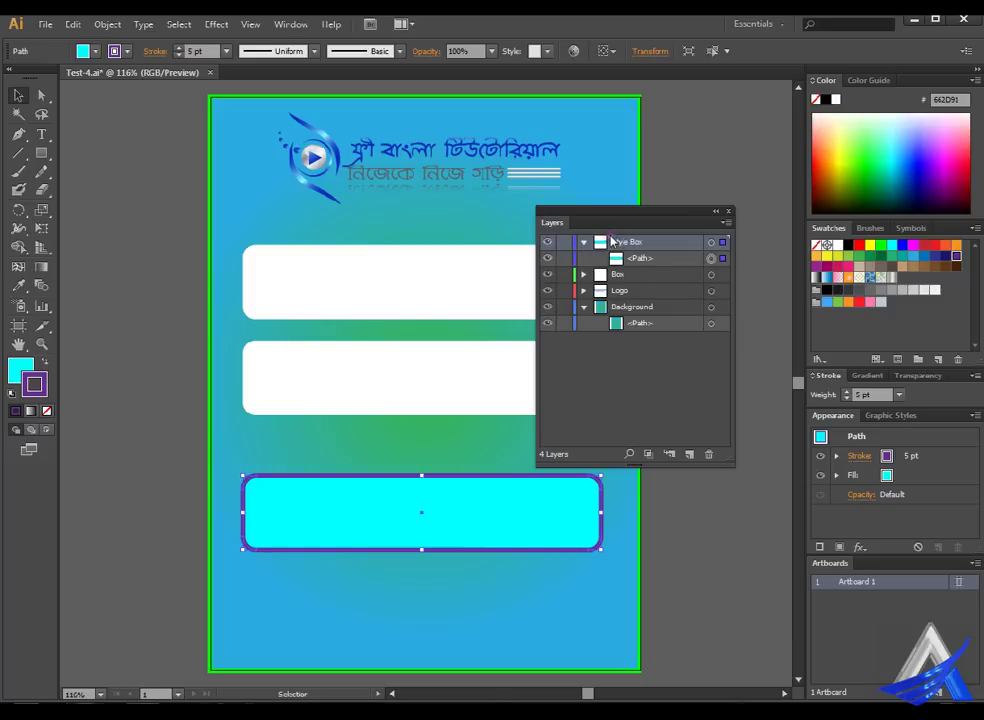
click(685, 258)
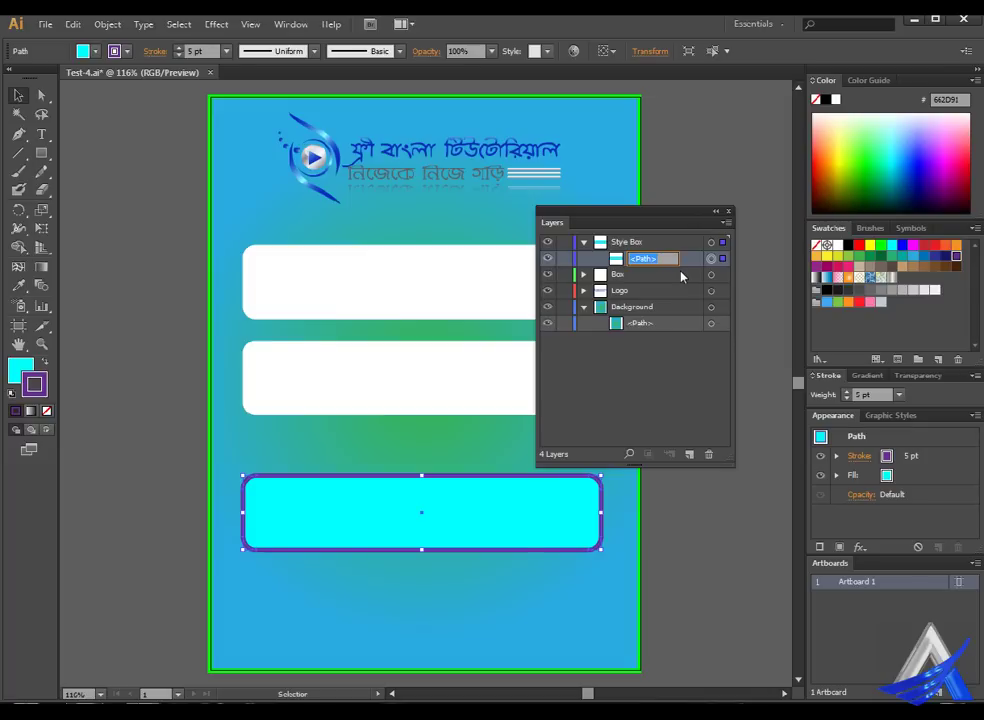
text(BOx)
key(Return)
double_click(650, 275)
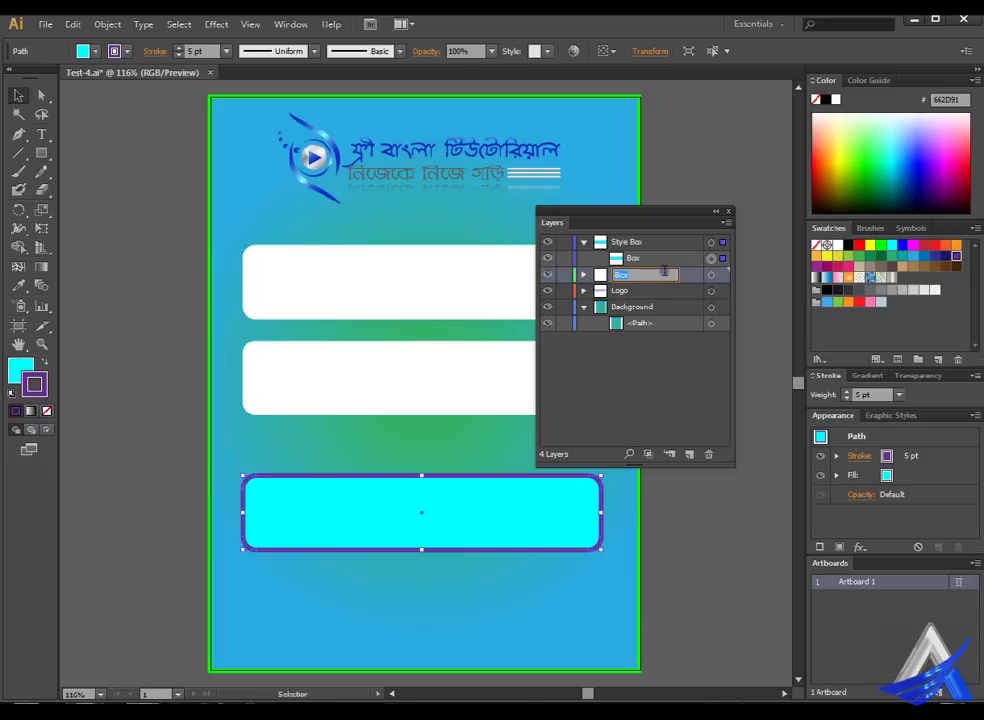
key(BackSpace)
Expand the Box layer and rename the second white box's path to 2nd Box.
click(584, 274)
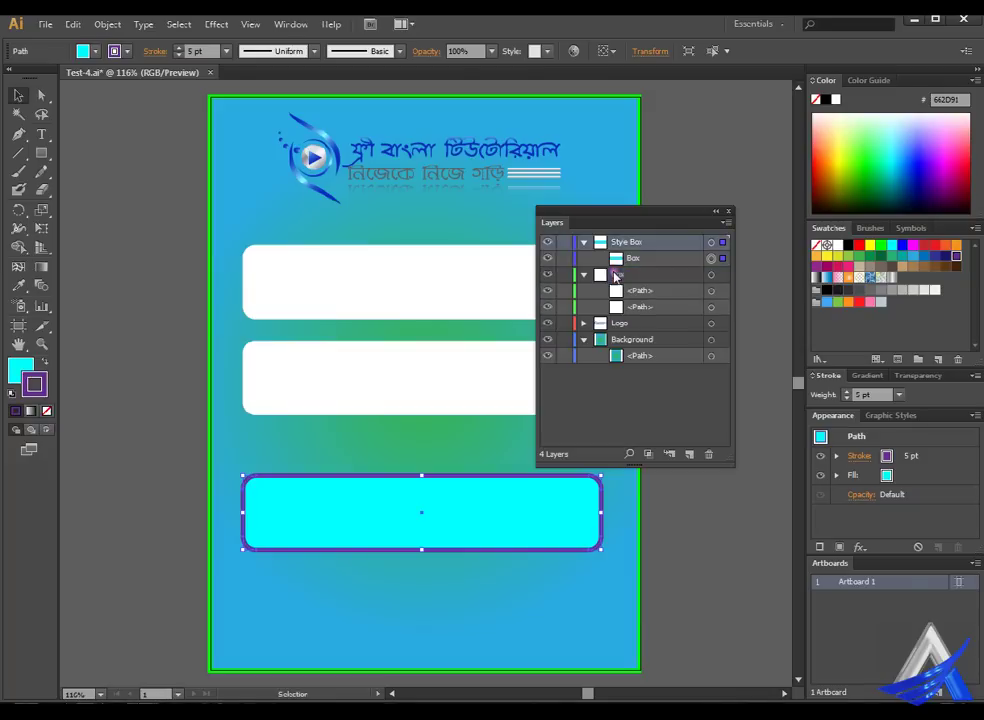
click(678, 291)
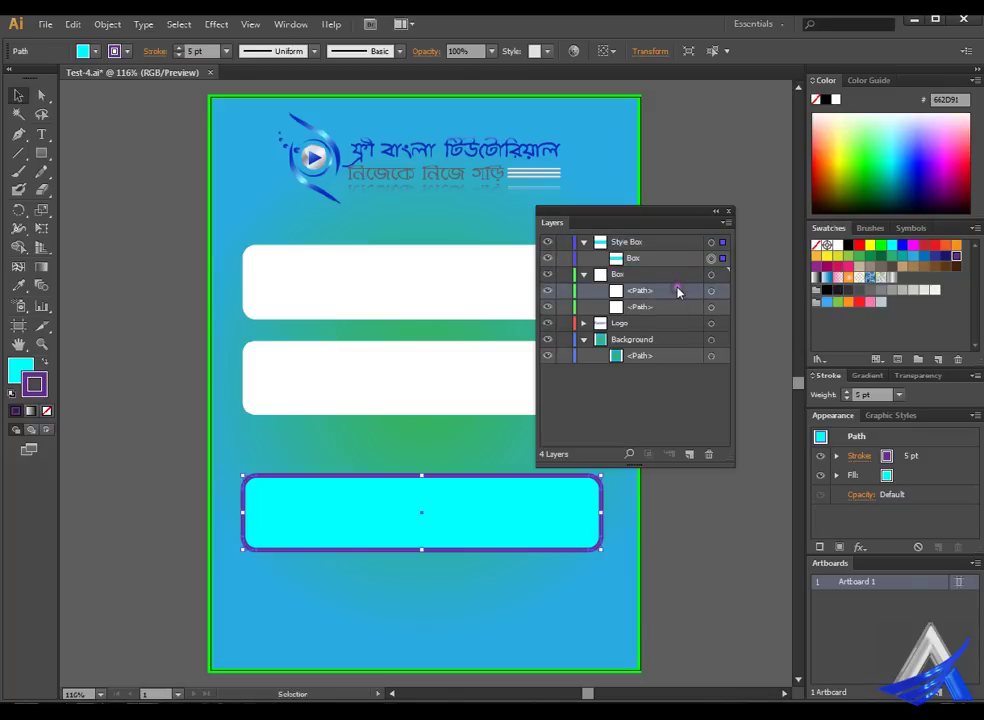
click(711, 290)
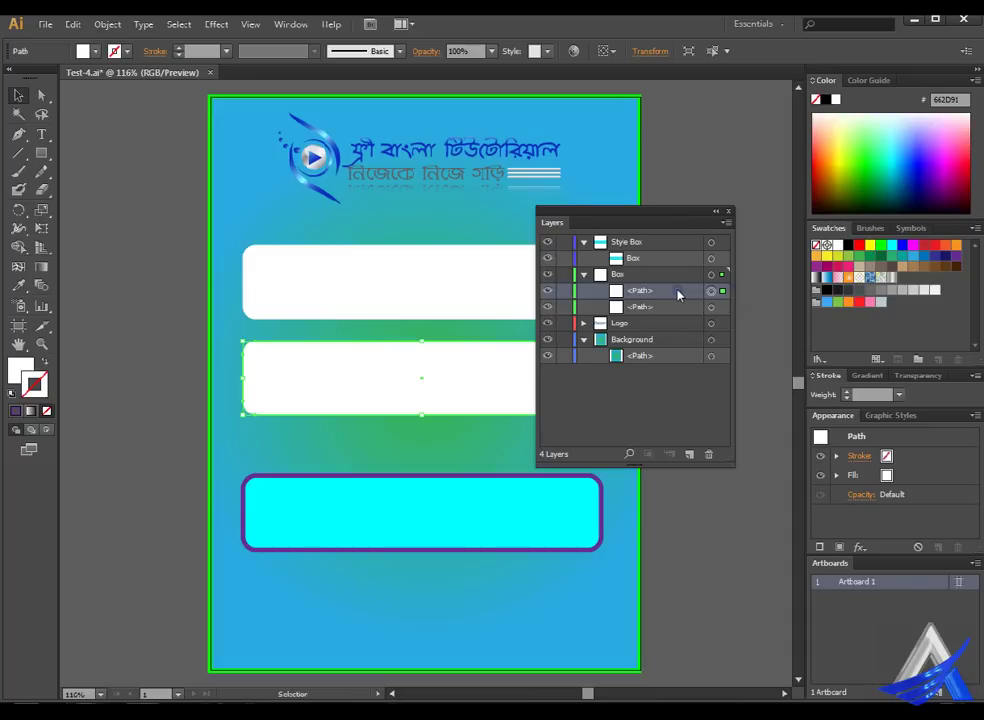
click(675, 291)
double_click(676, 291)
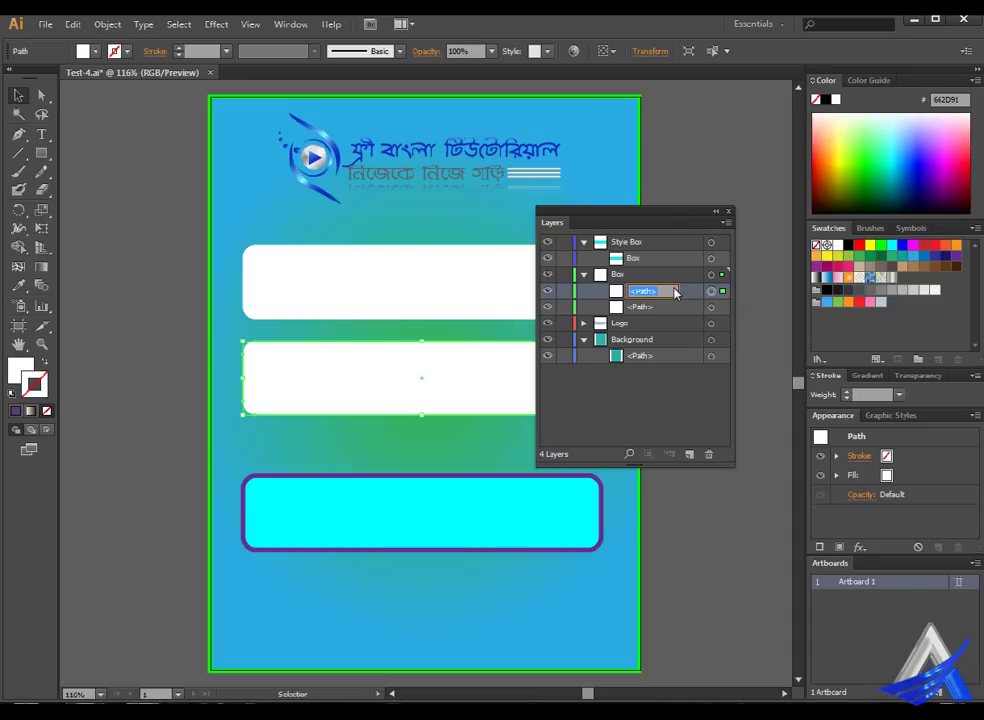
text(2)
text(nd Box)
key(Return)
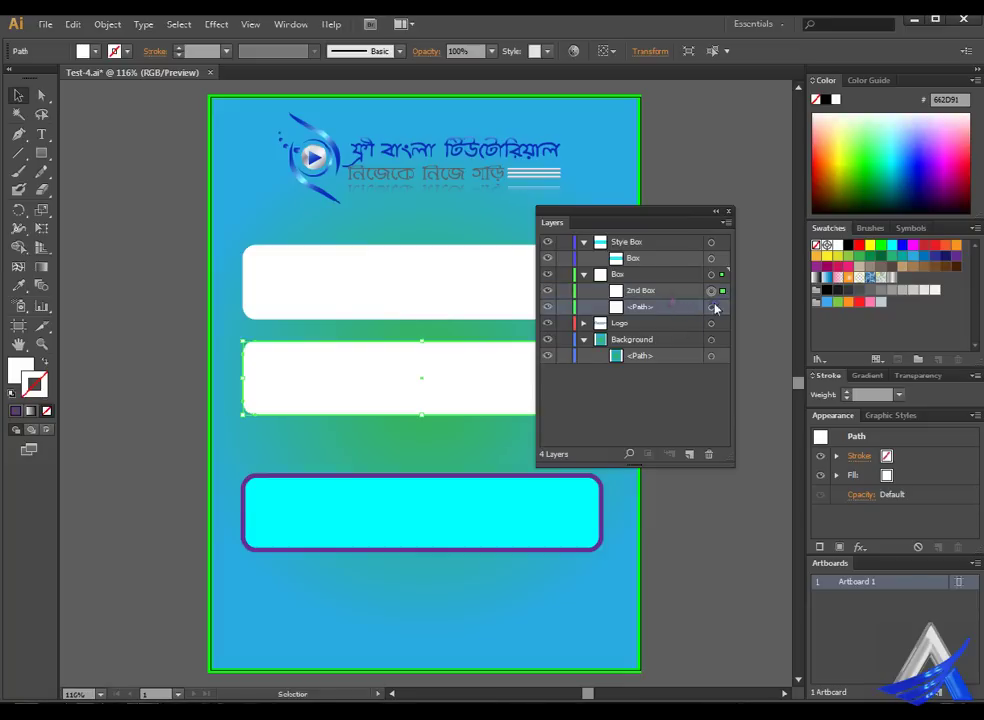
Rename the top white box's path 1st Box, move it above 2nd Box, and collapse Box.
click(711, 306)
double_click(675, 306)
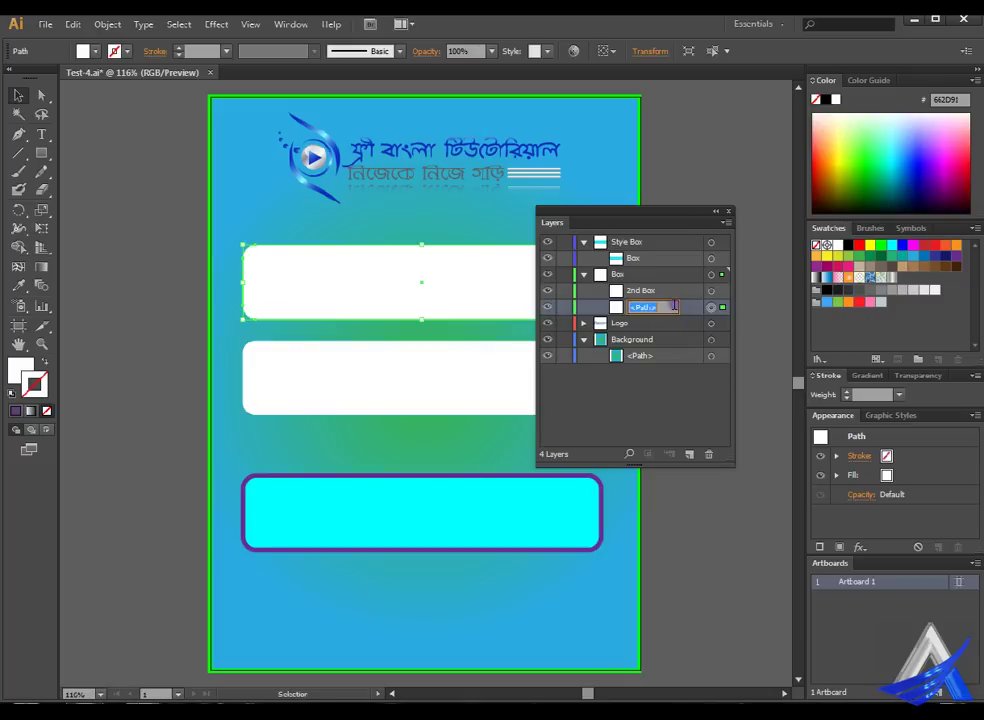
text(1st Box)
key(Return)
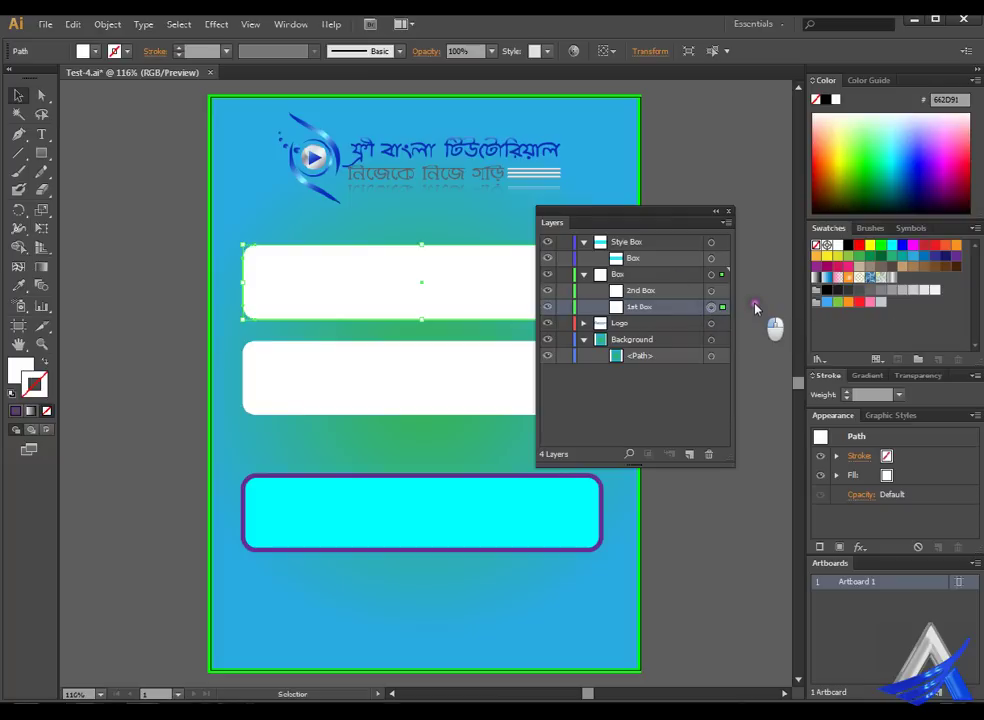
shift+click(757, 292)
drag(757, 292, 687, 292)
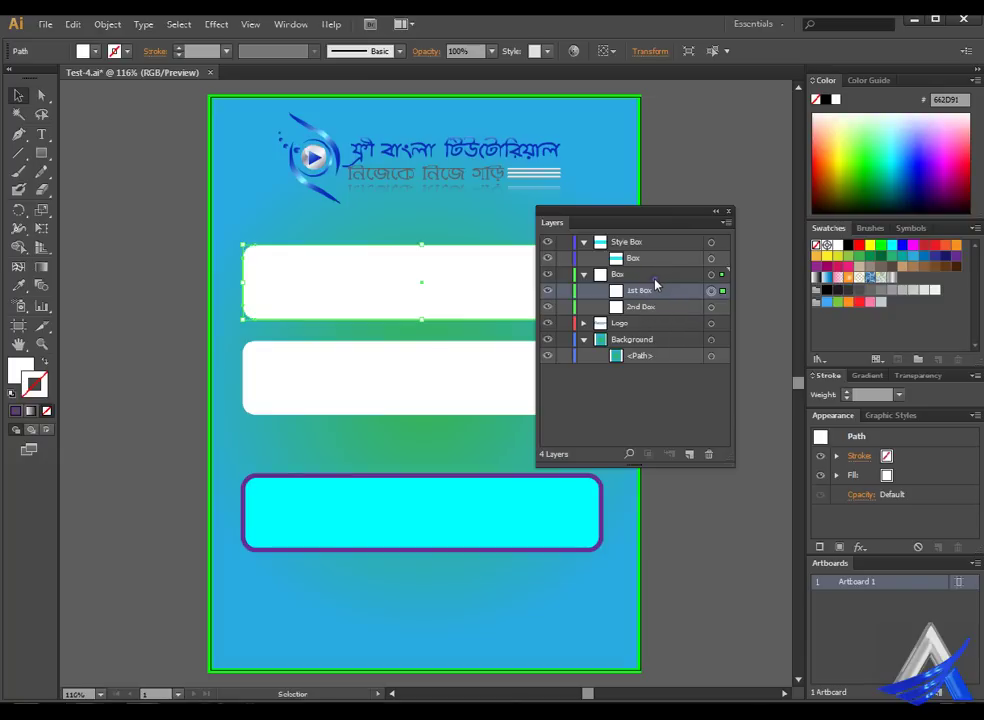
click(584, 274)
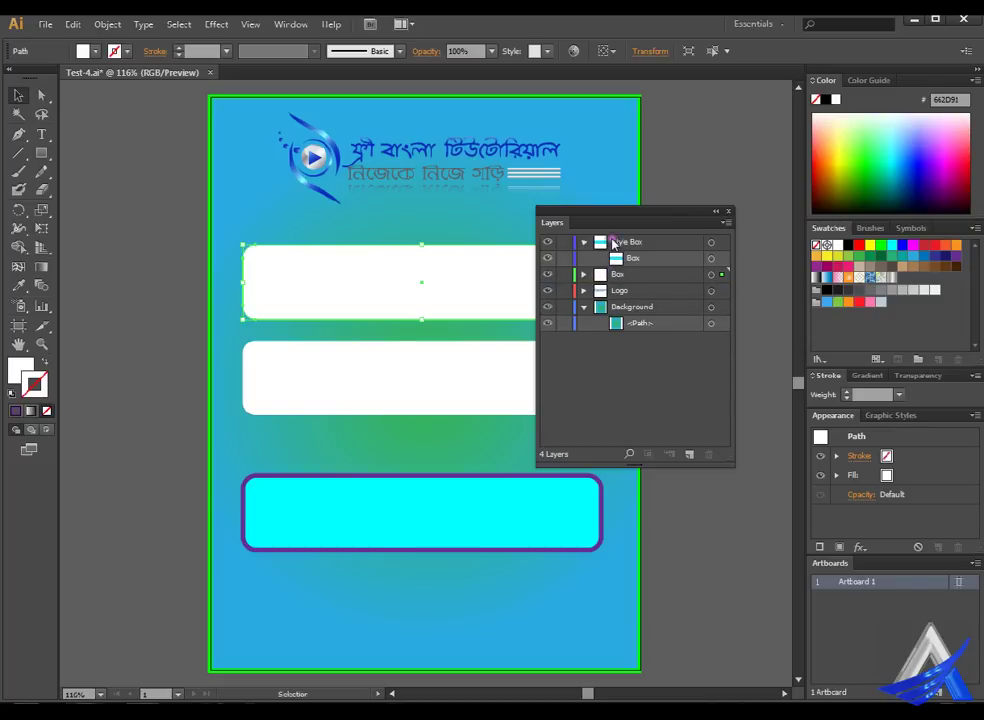
Collapse Style Box and Background, inspecting Logo's nested groups and leaving its single group collapsed.
click(584, 242)
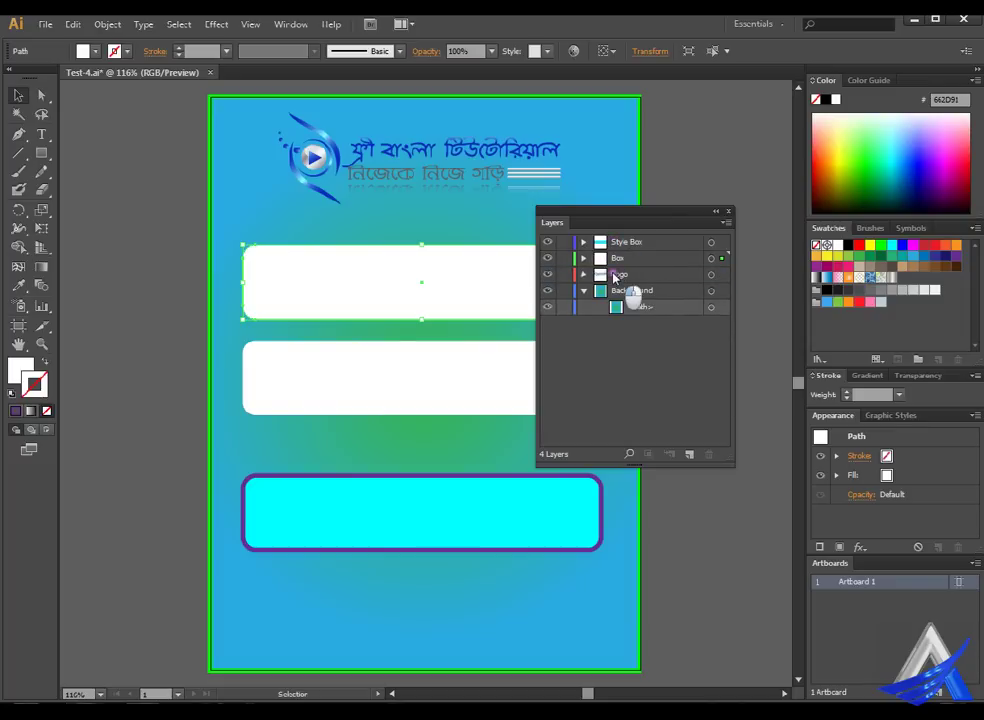
click(584, 274)
click(599, 290)
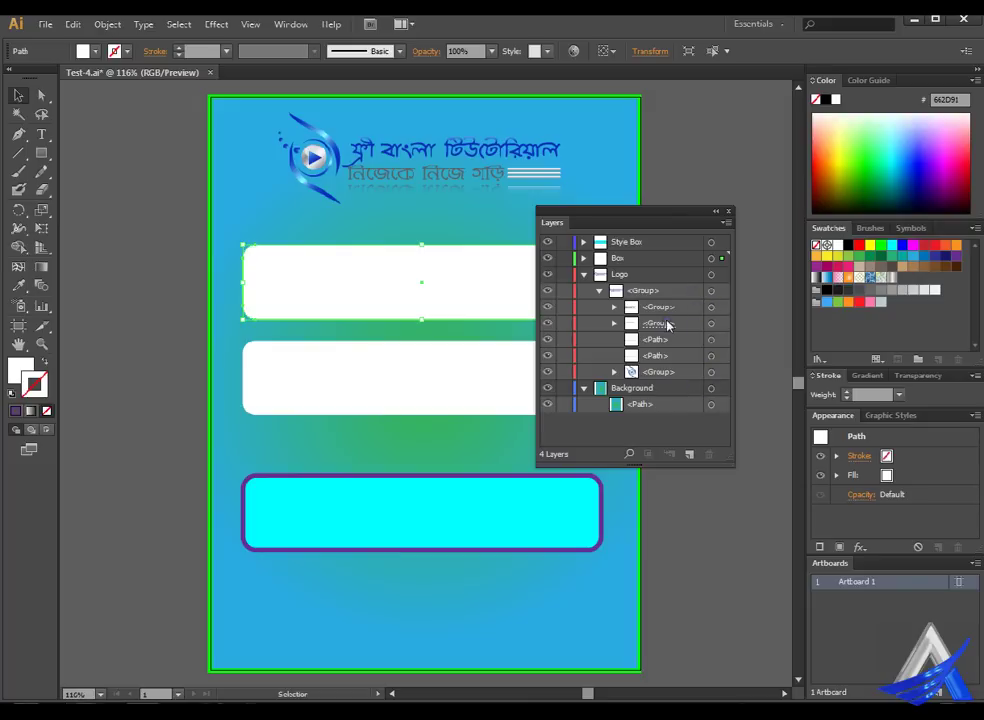
click(614, 323)
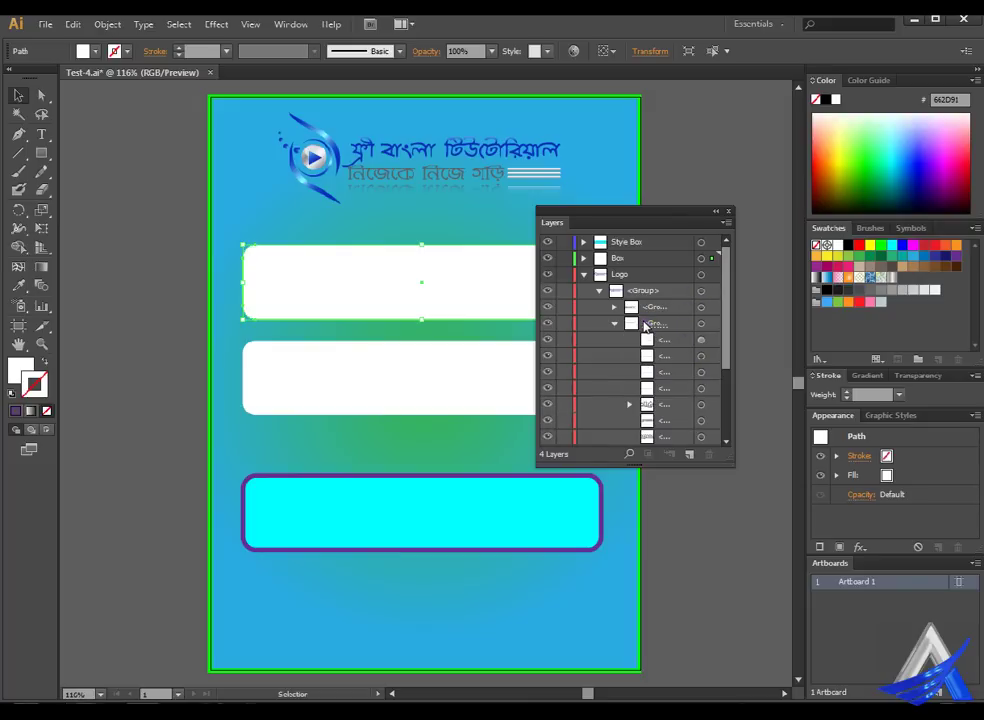
click(614, 323)
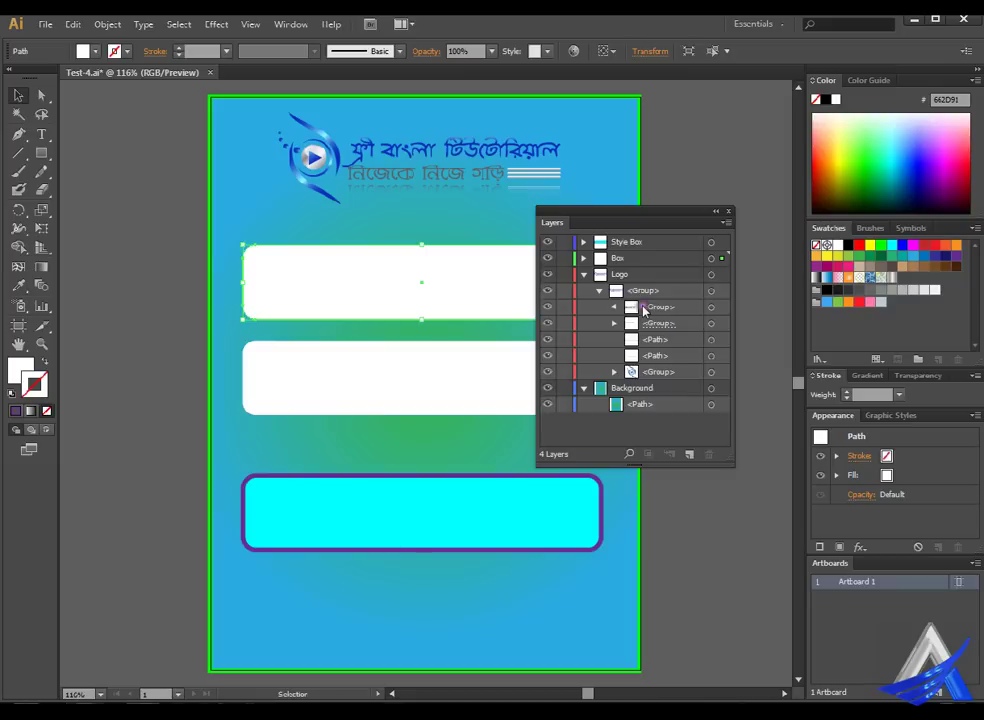
click(614, 306)
click(614, 306)
click(599, 290)
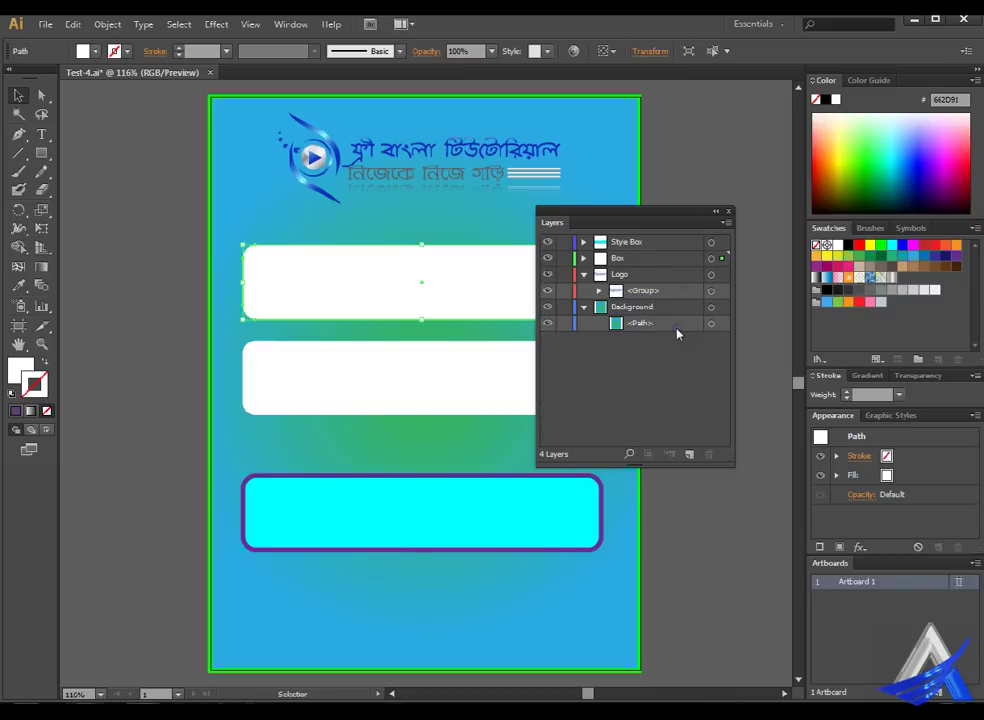
click(671, 323)
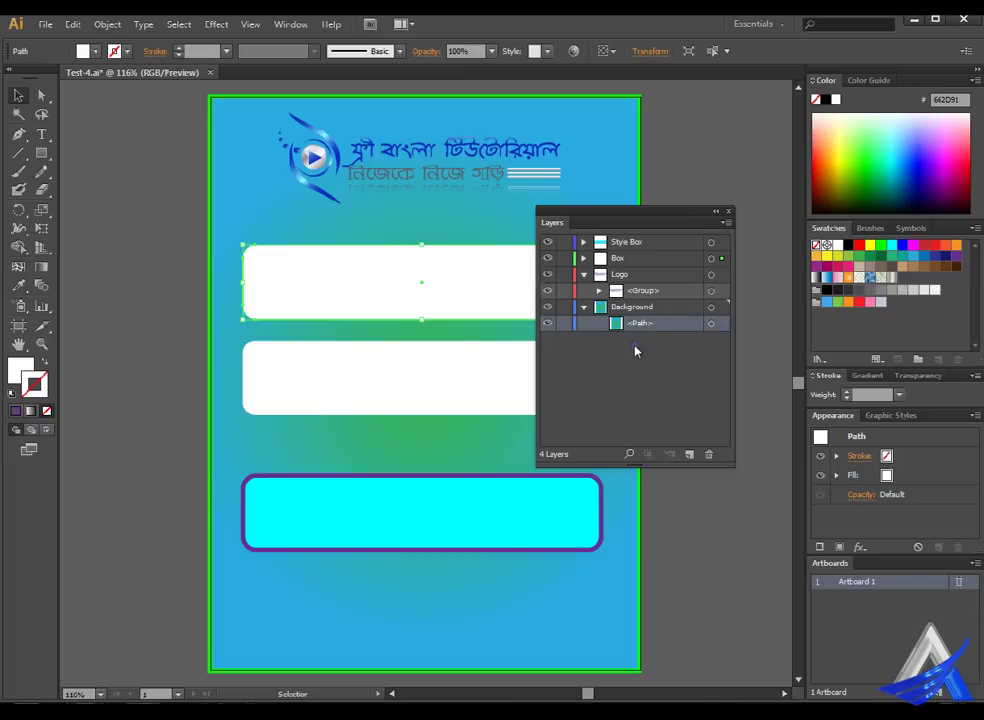
click(584, 306)
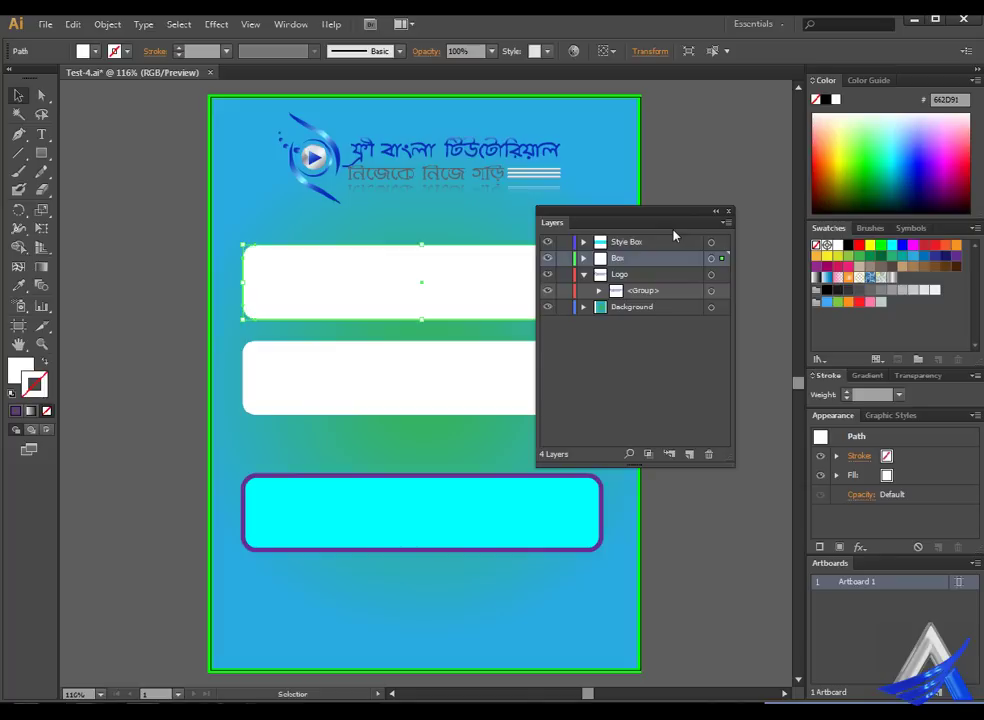
Collapse Logo, lock then unlock the Background path, and collapse Background.
click(584, 274)
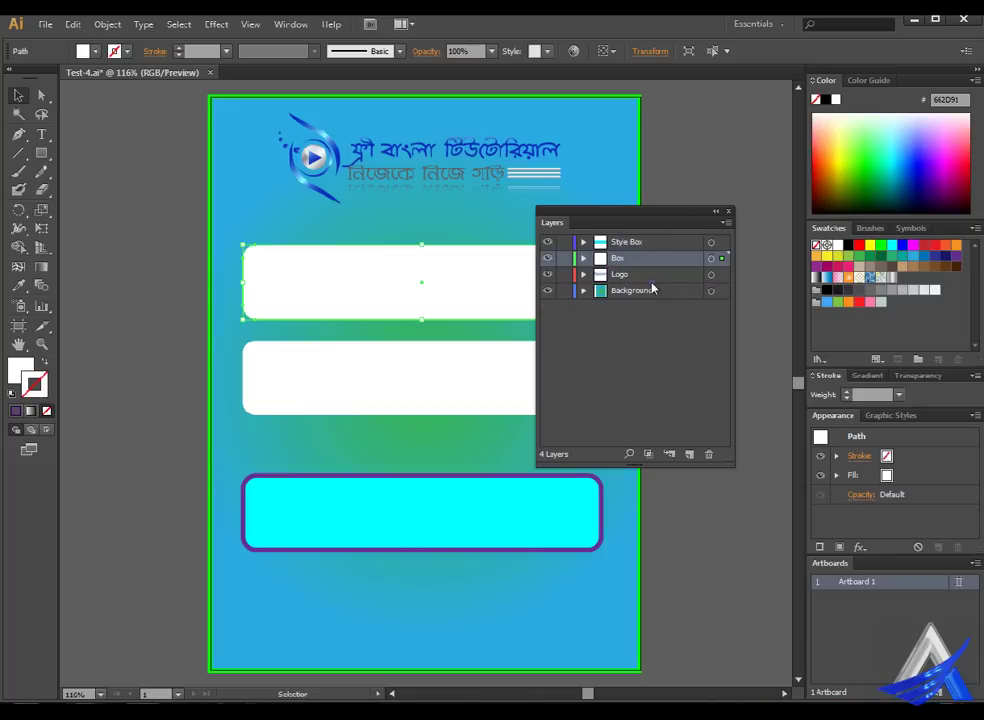
click(583, 290)
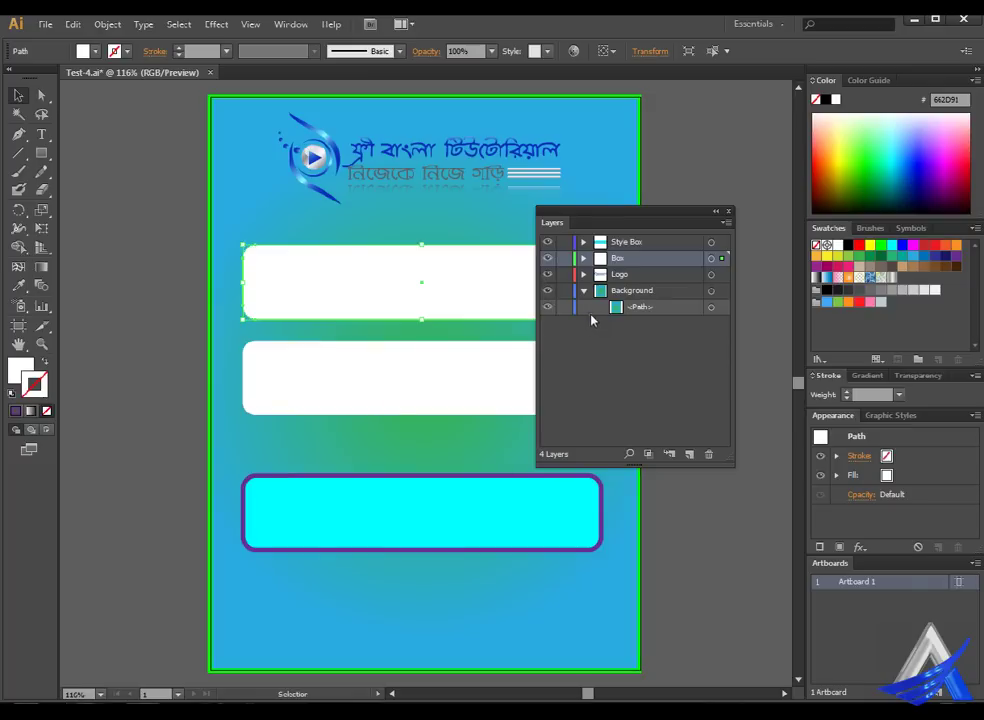
click(564, 307)
click(255, 182)
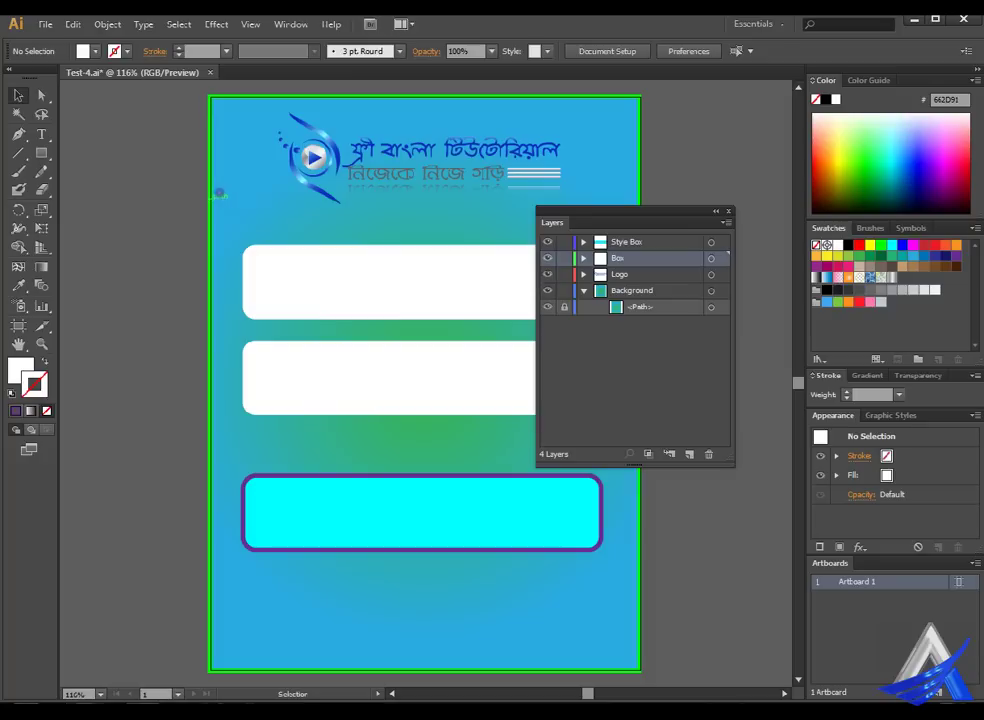
click(564, 307)
click(583, 290)
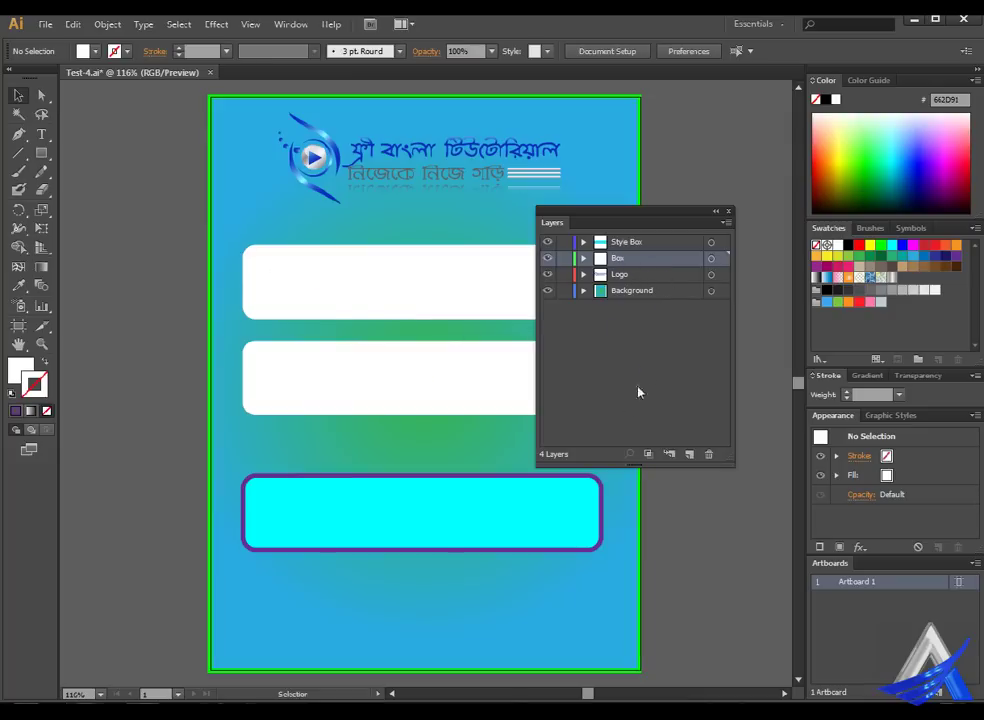
Confirm the Style Box layer options, keeping Medium Blue as its layer colour.
click(712, 242)
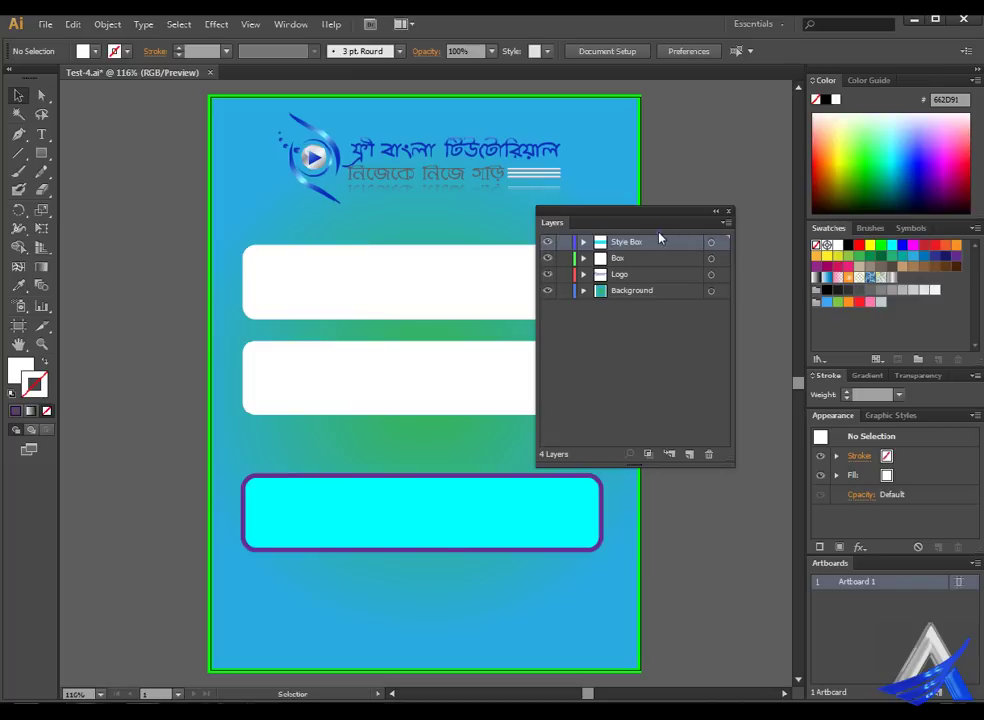
double_click(710, 241)
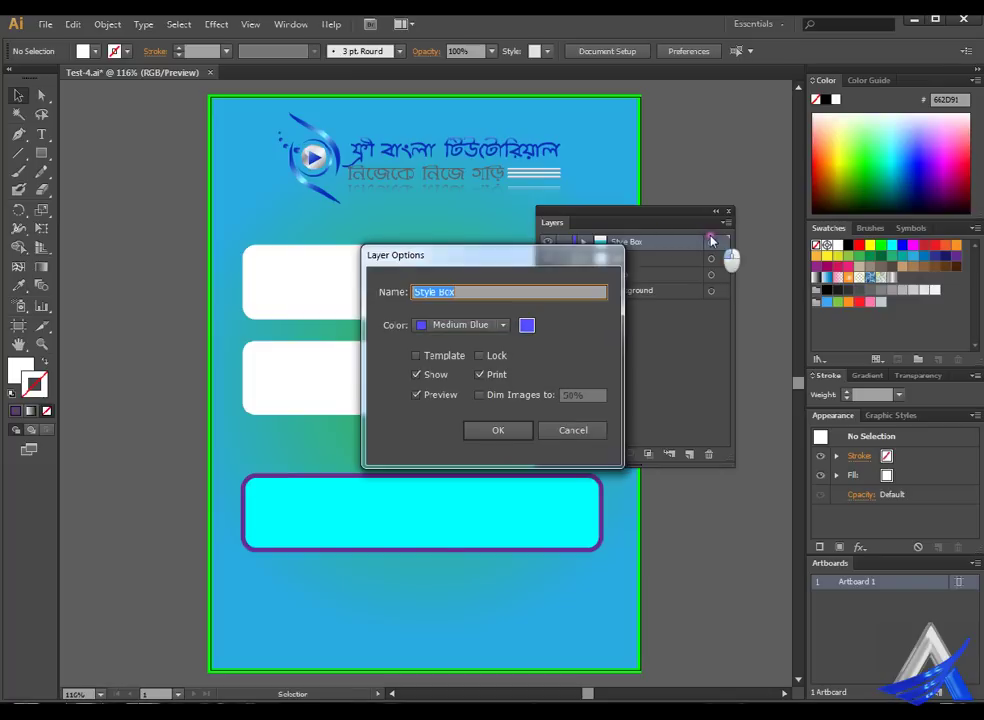
drag(566, 258, 504, 280)
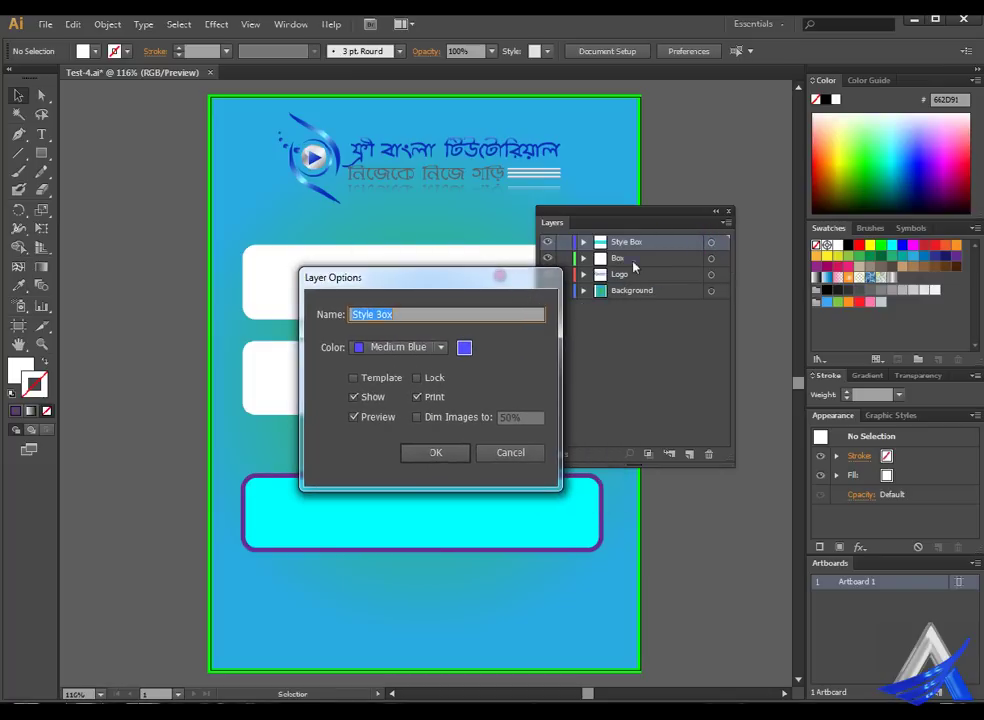
click(440, 347)
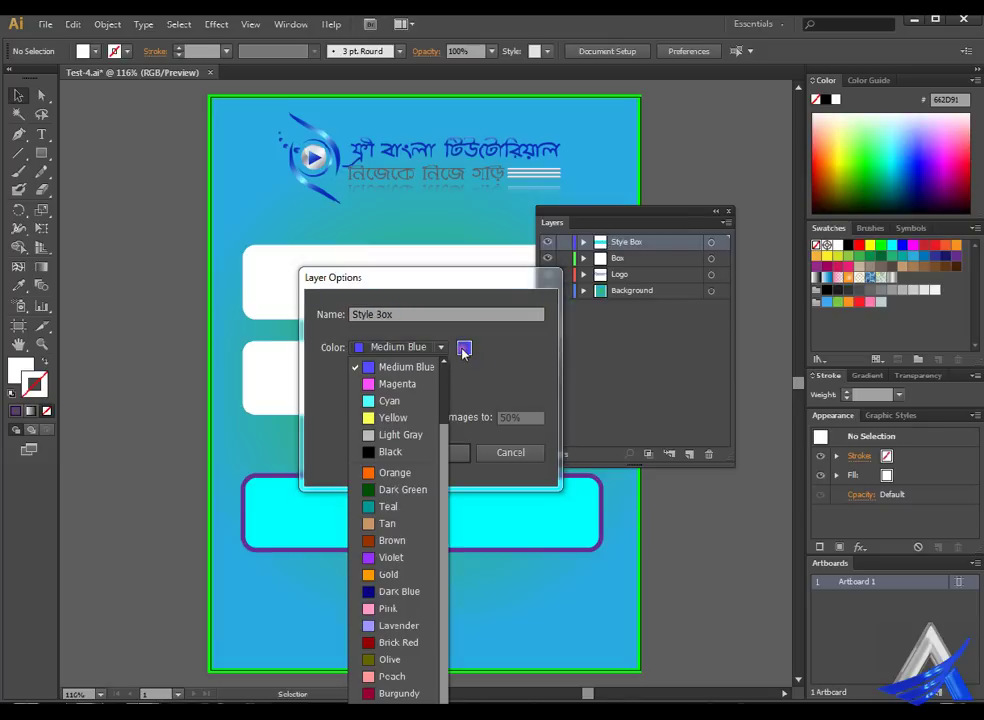
click(523, 402)
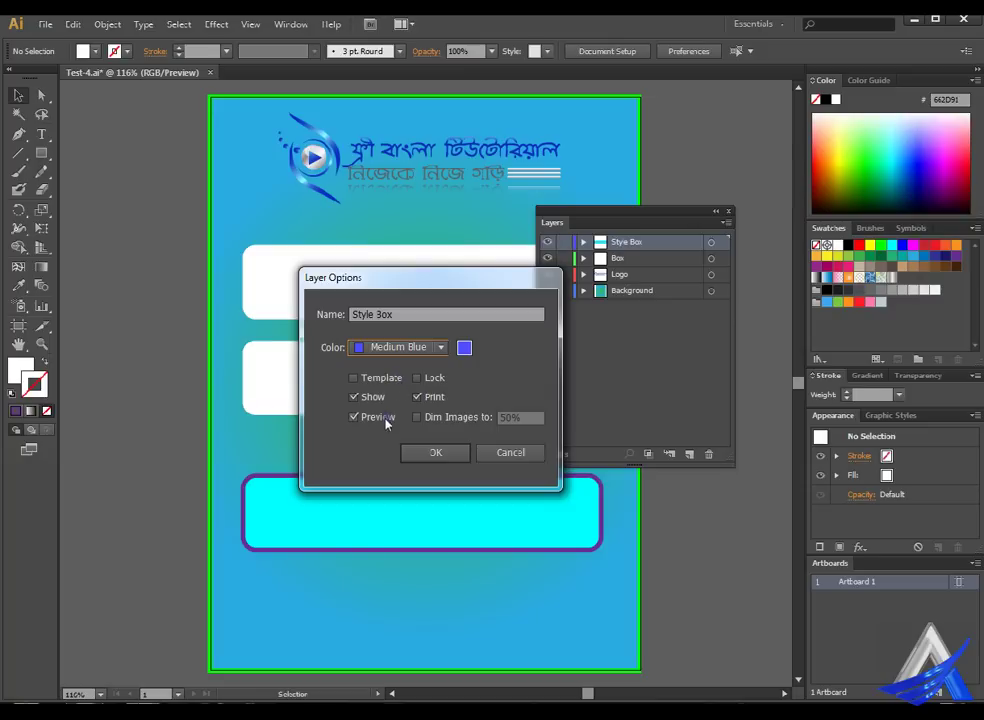
click(463, 459)
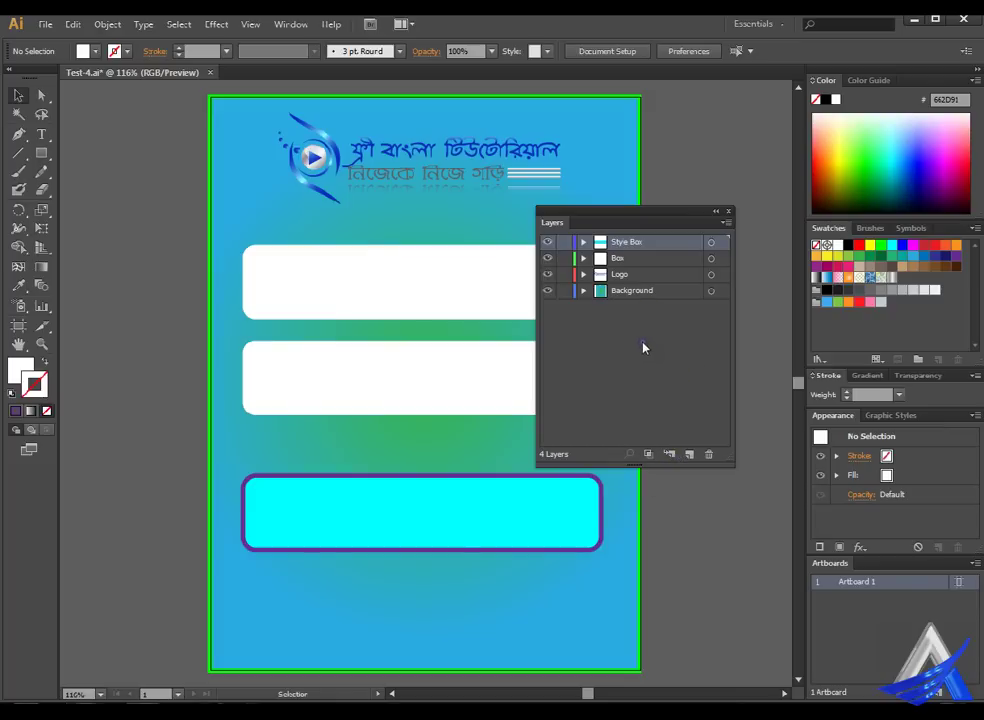
Try and undo a clipping mask on Style Box, cancel its Layer Options, and show the Layers menu.
click(675, 454)
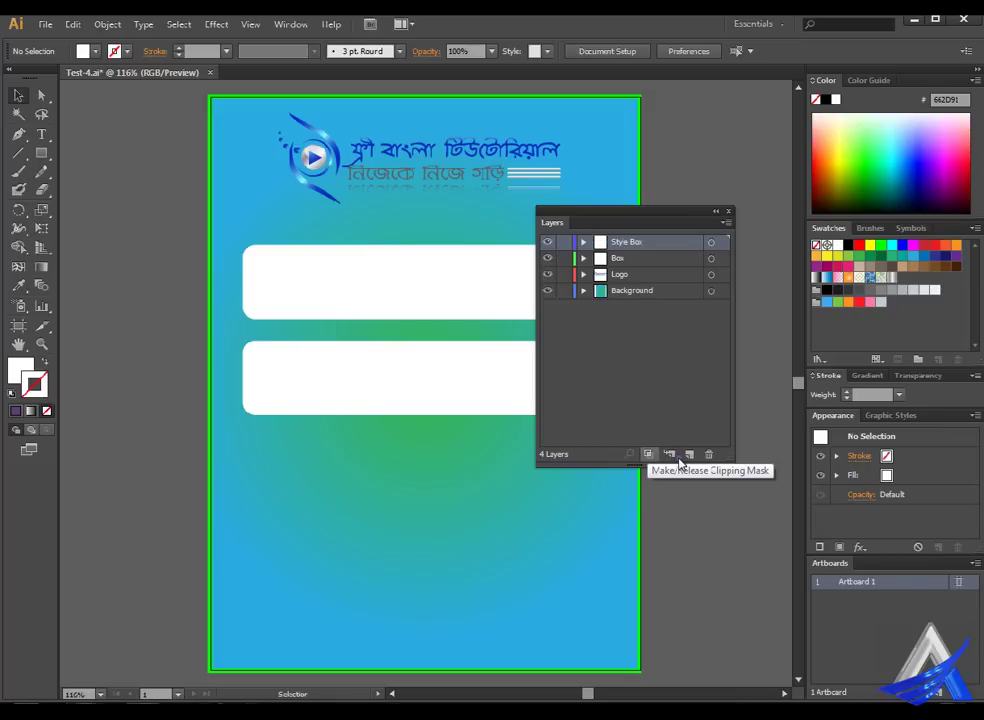
key(ctrl+z)
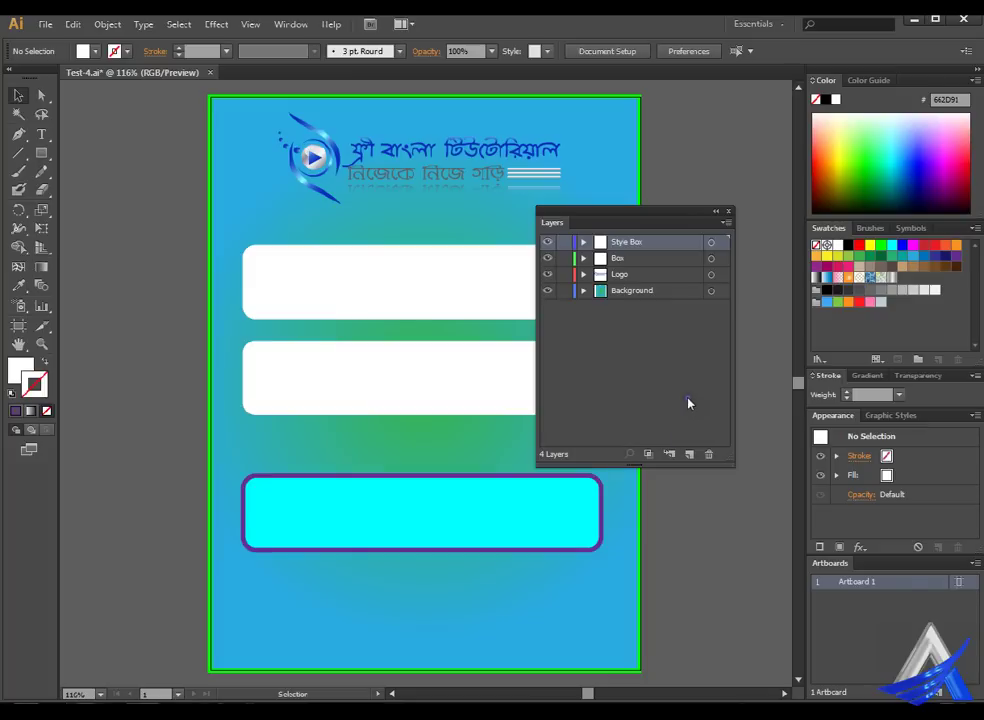
click(600, 244)
double_click(713, 240)
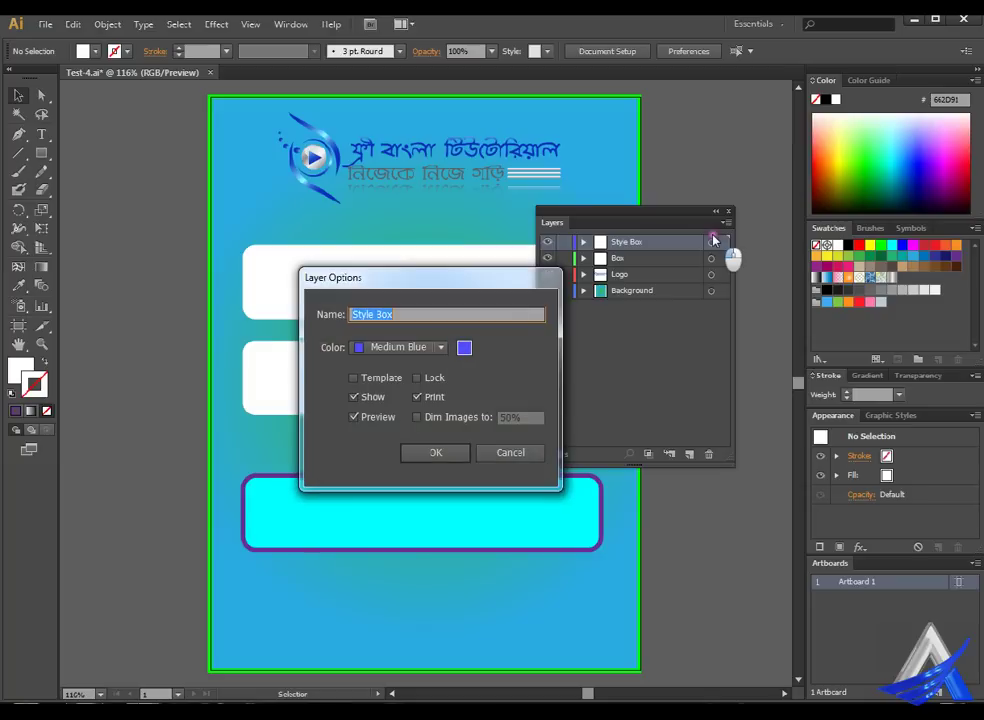
click(510, 453)
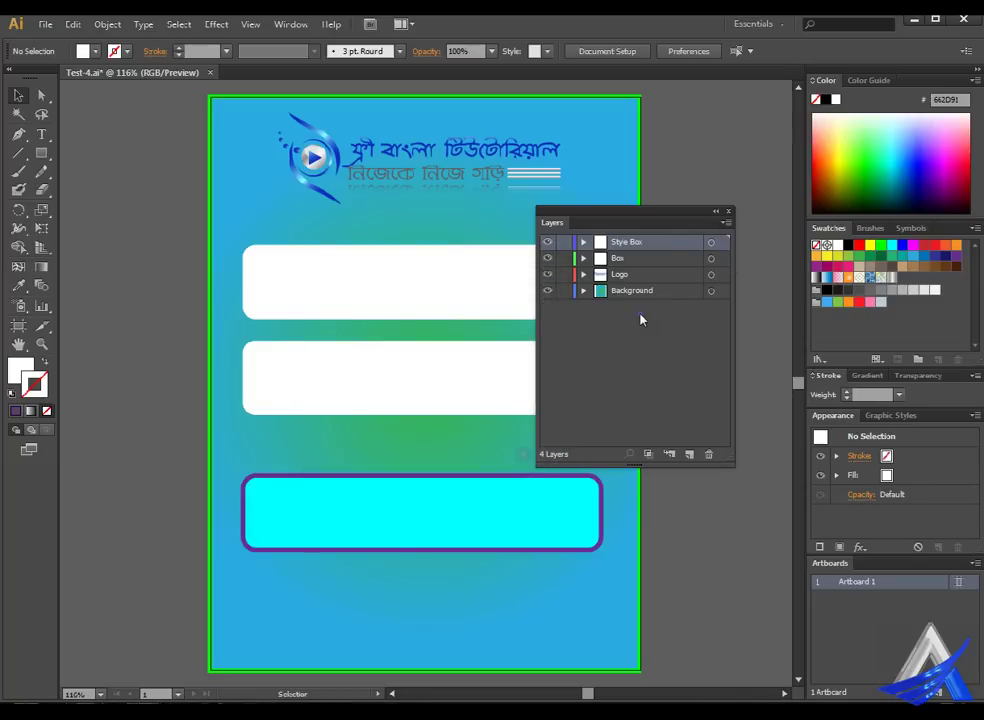
right_click(759, 226)
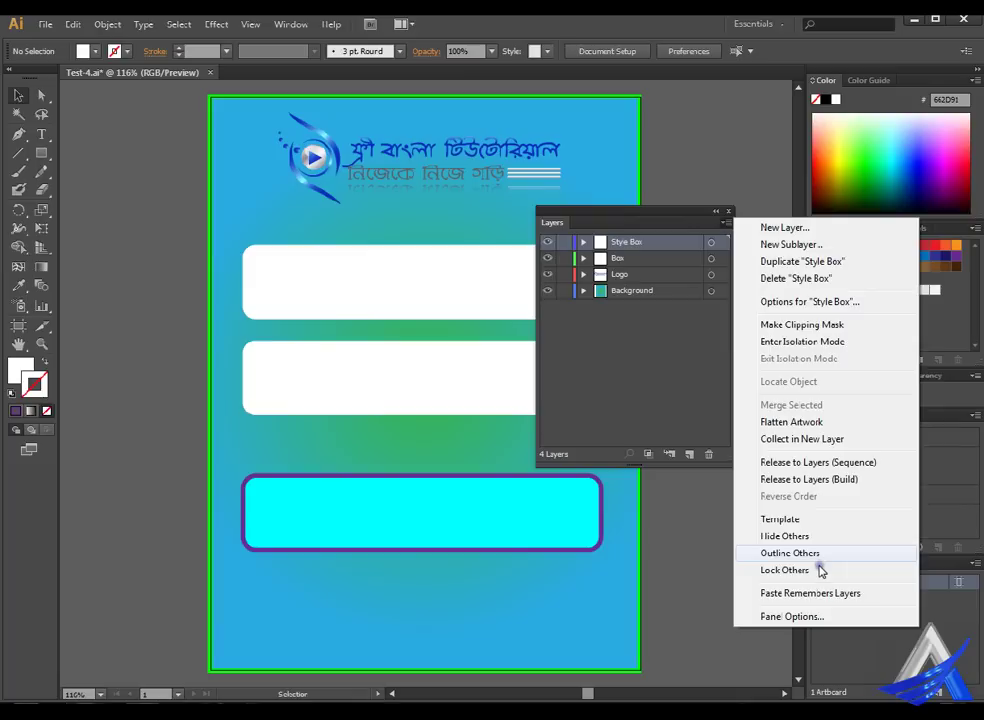
Set the Layers panel row size to Large in Panel Options.
click(800, 616)
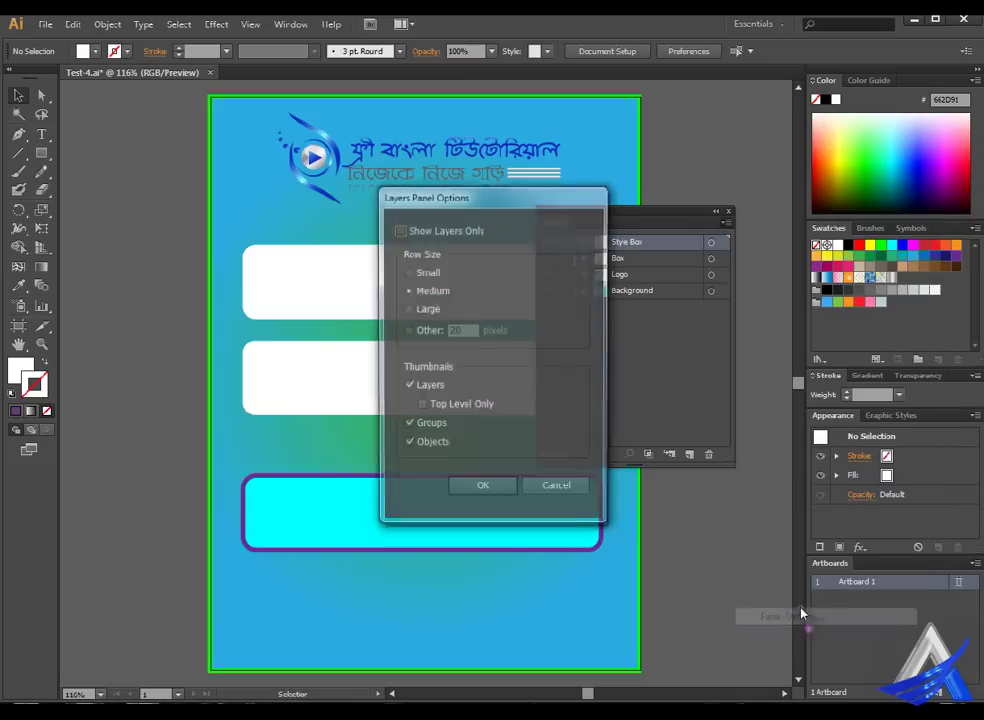
drag(560, 191, 411, 204)
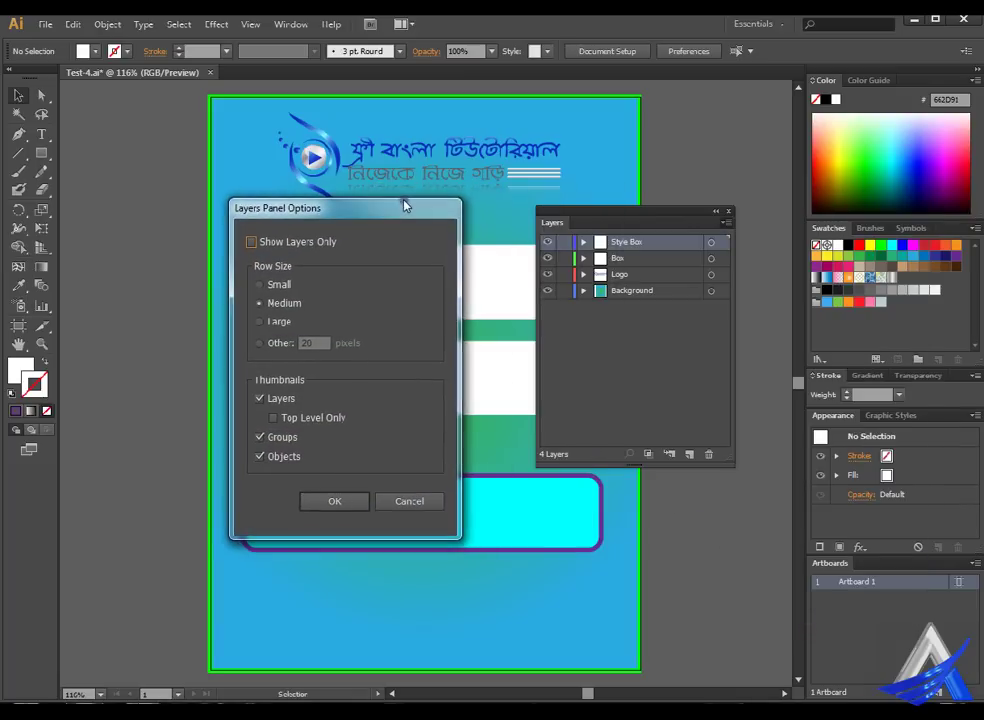
click(310, 241)
click(316, 243)
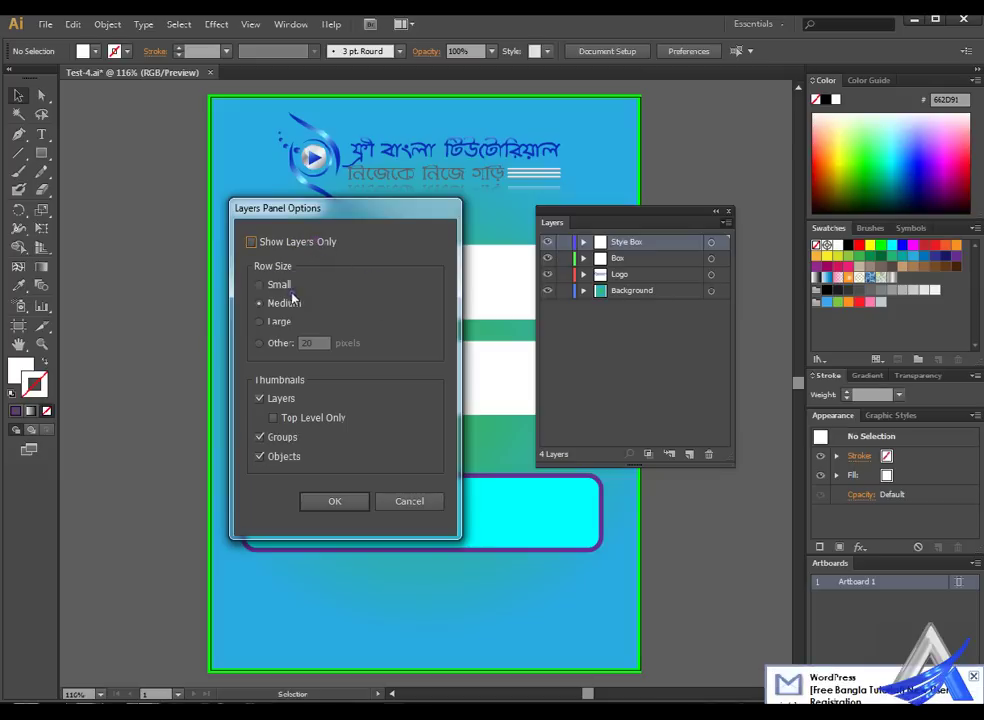
click(305, 319)
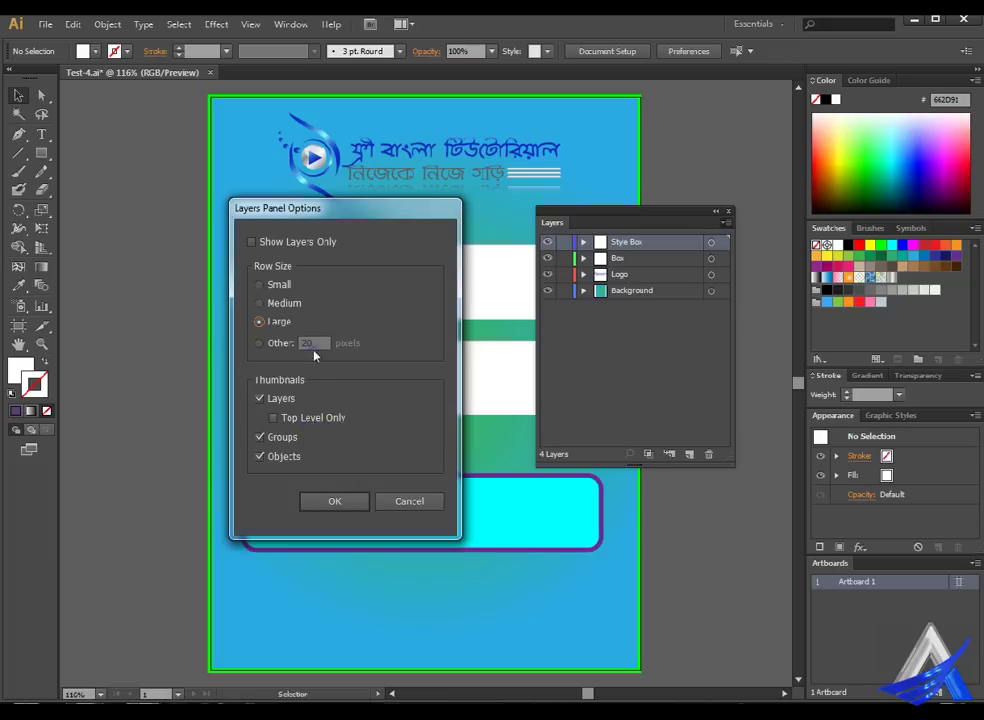
click(355, 501)
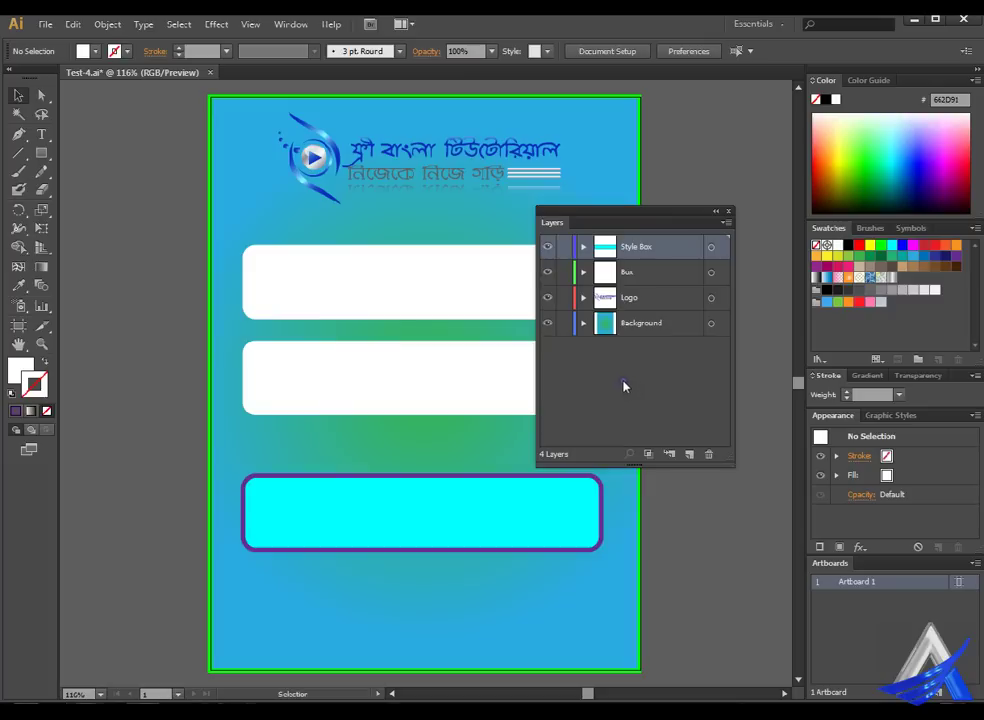
click(727, 222)
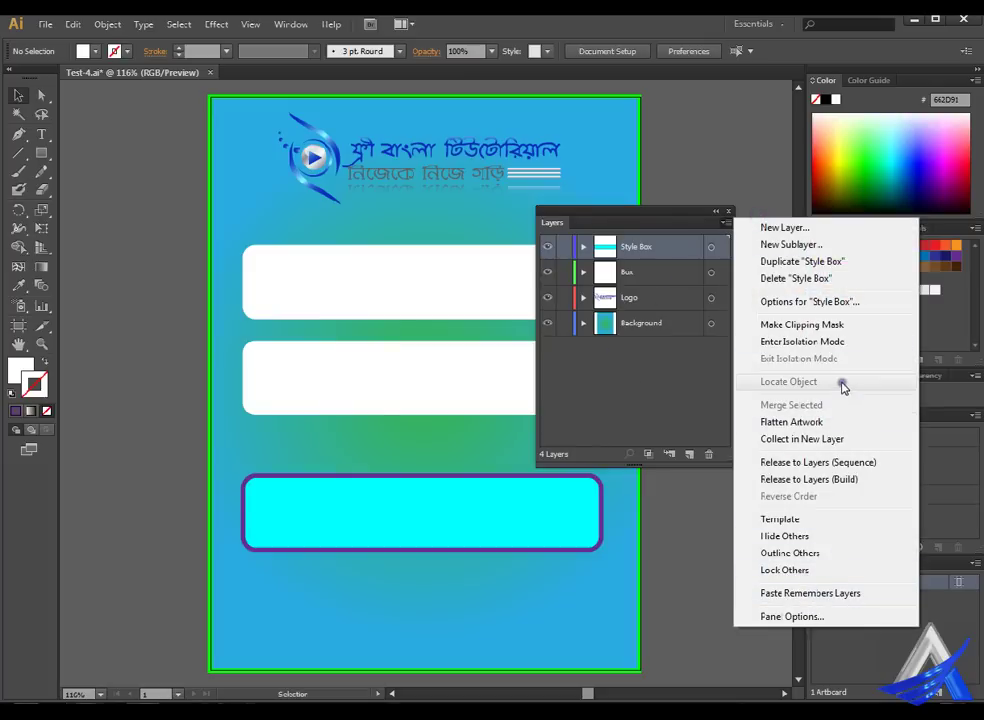
click(698, 420)
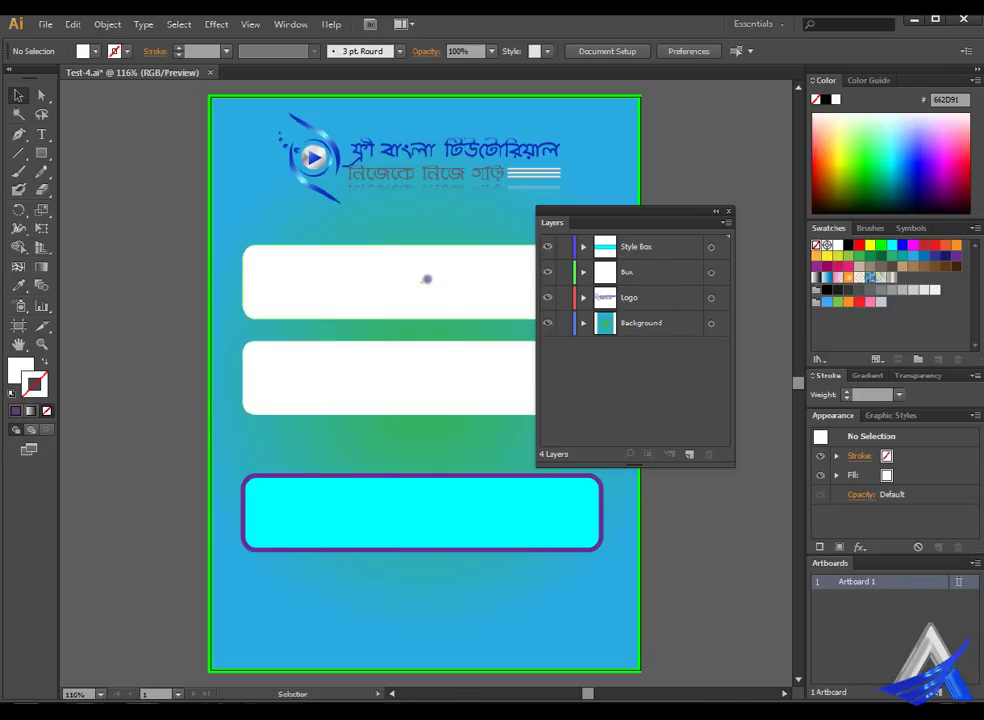
click(583, 297)
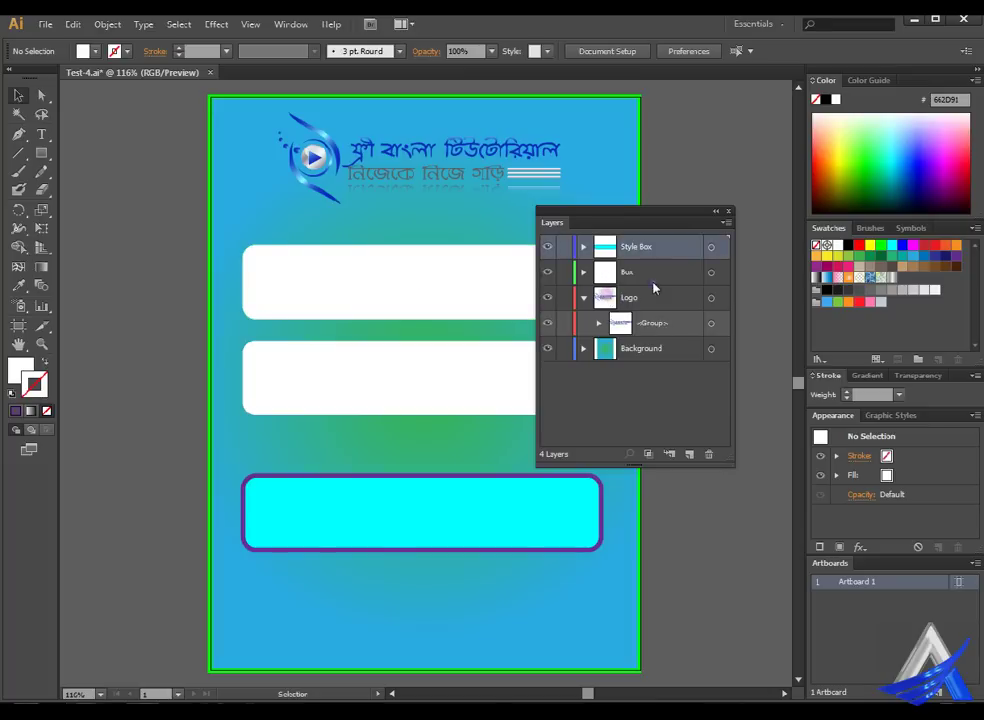
click(583, 297)
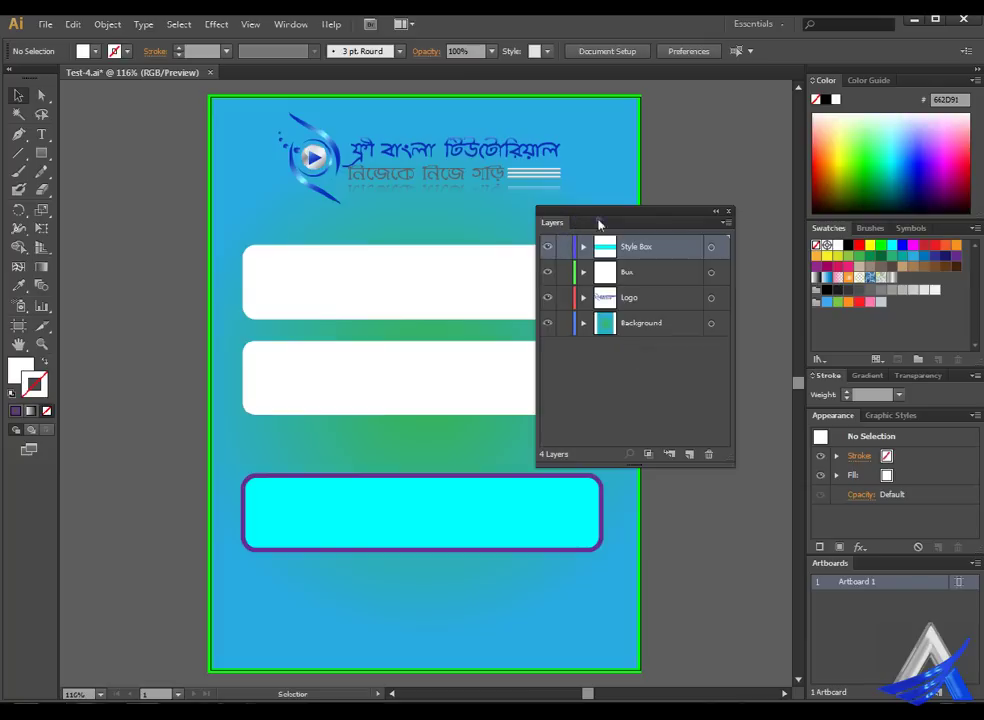
click(730, 224)
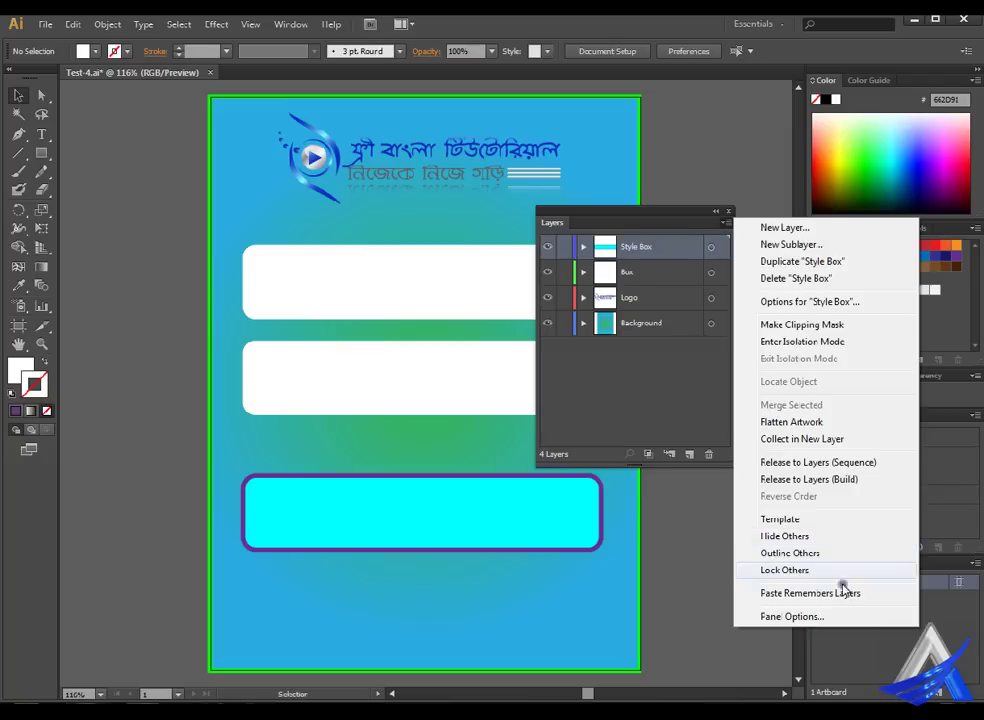
click(630, 405)
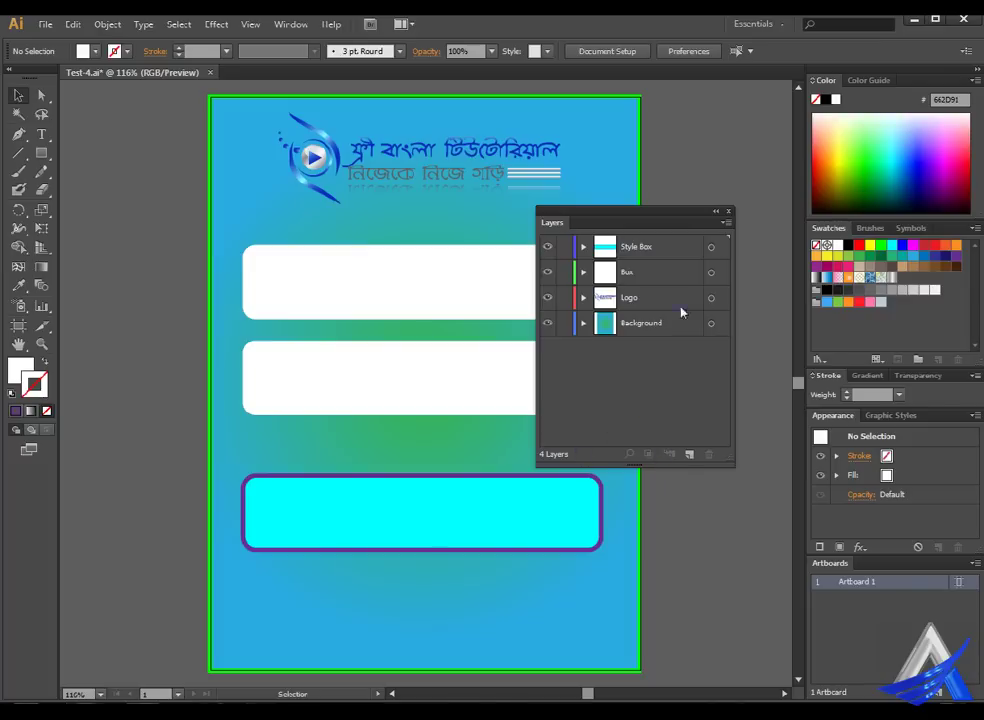
click(726, 222)
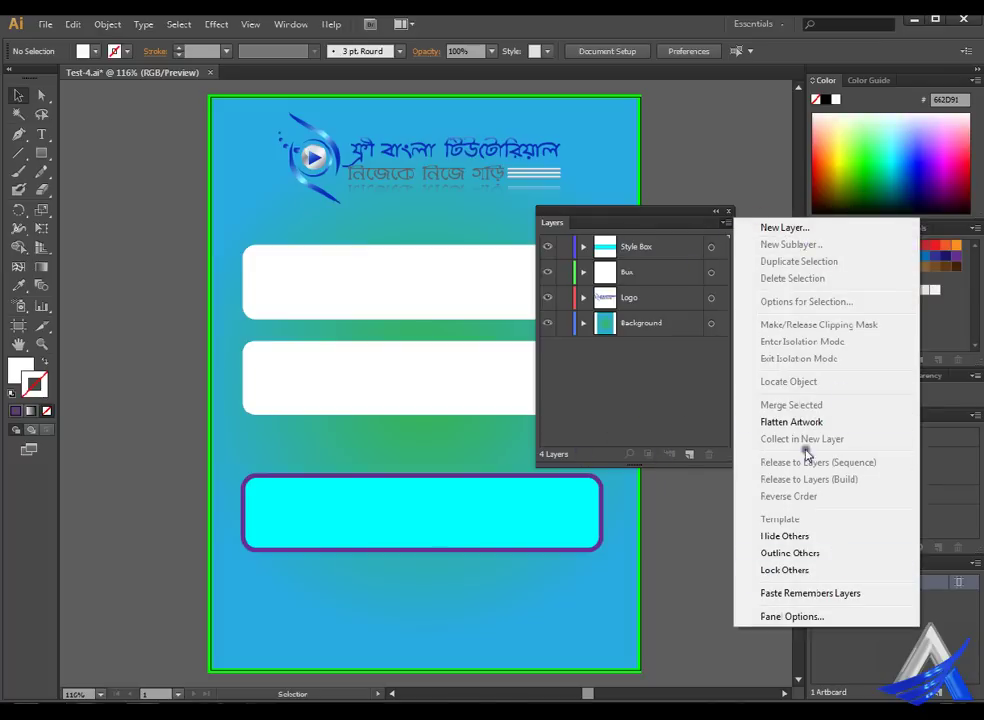
click(656, 398)
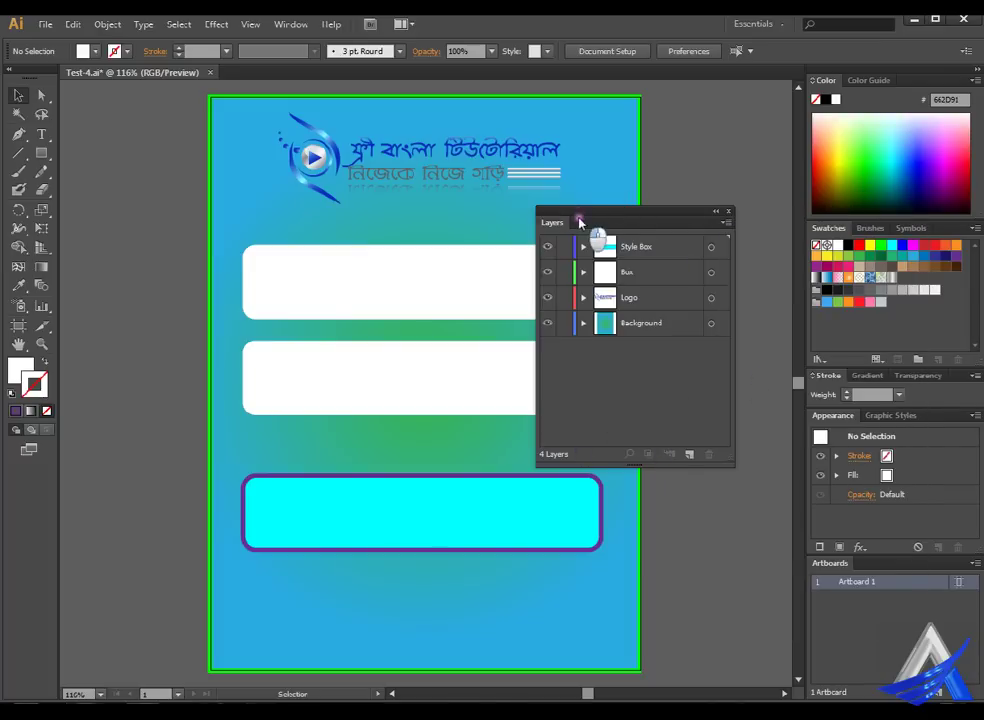
Dock the Layers panel beside Artboards and switch its row size back to Medium.
mouse_move(577, 214)
mouse_down()
mouse_move(866, 590)
mouse_move(900, 581)
mouse_up()
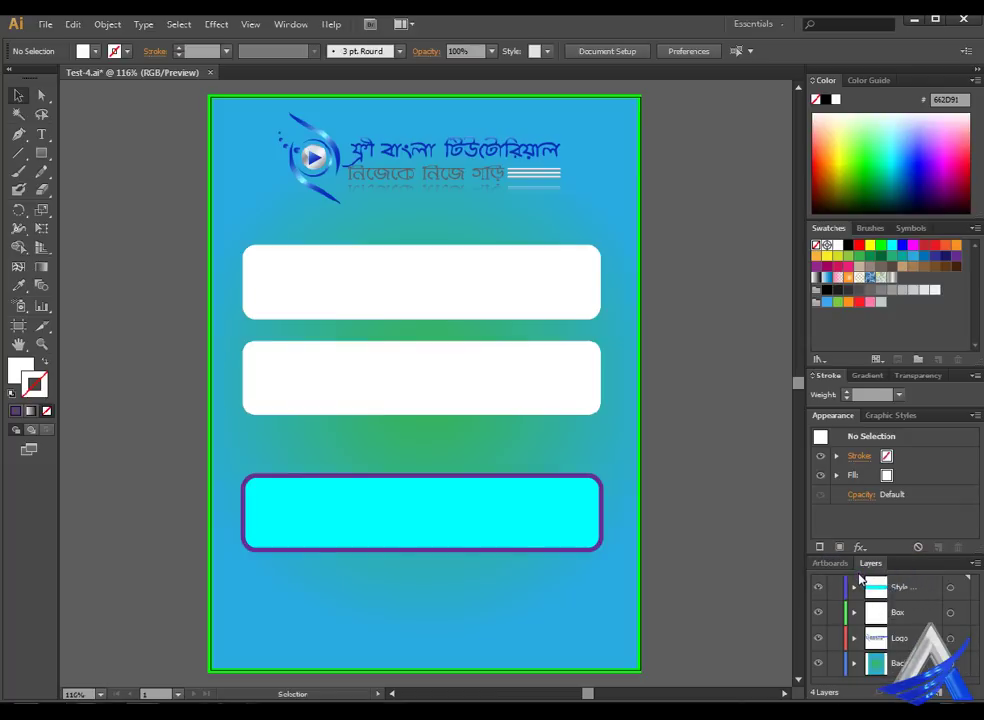
click(973, 563)
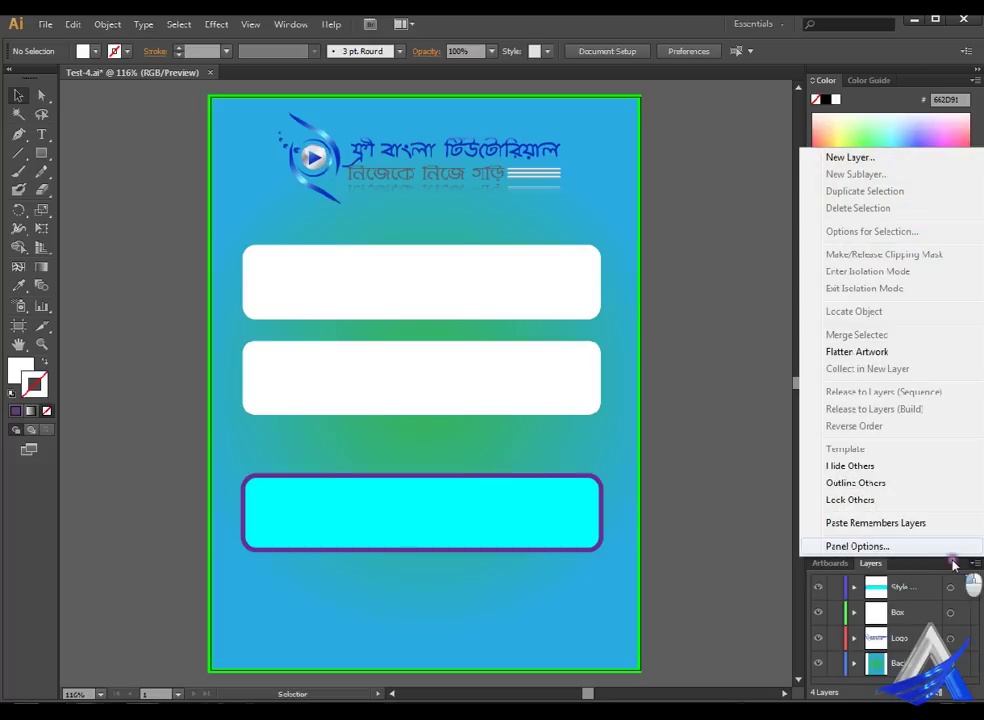
click(900, 546)
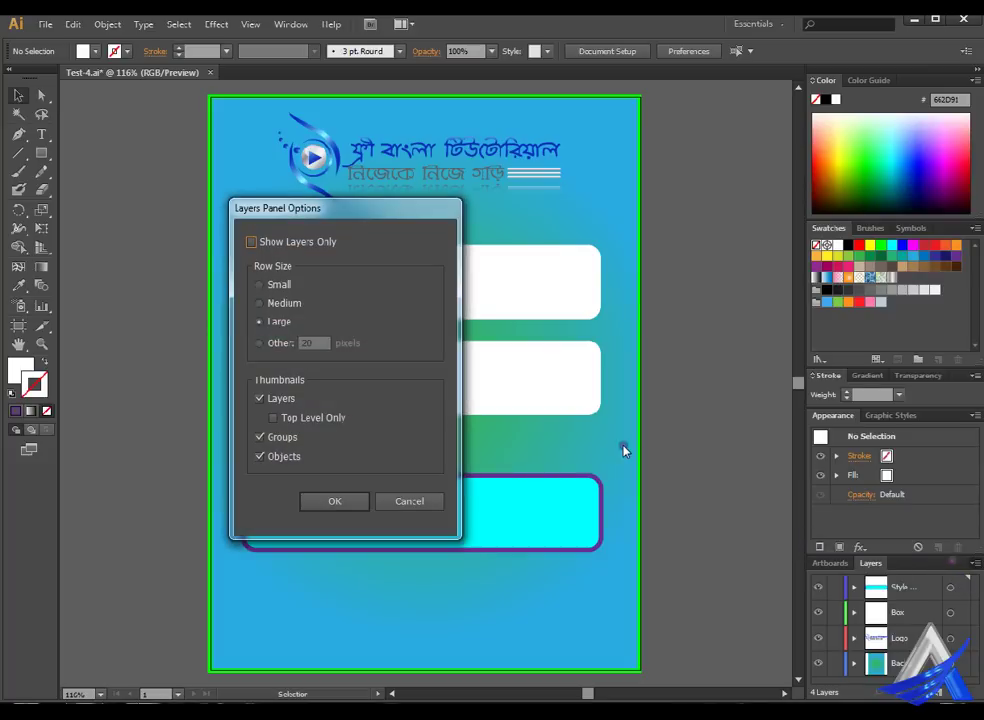
click(292, 305)
click(334, 501)
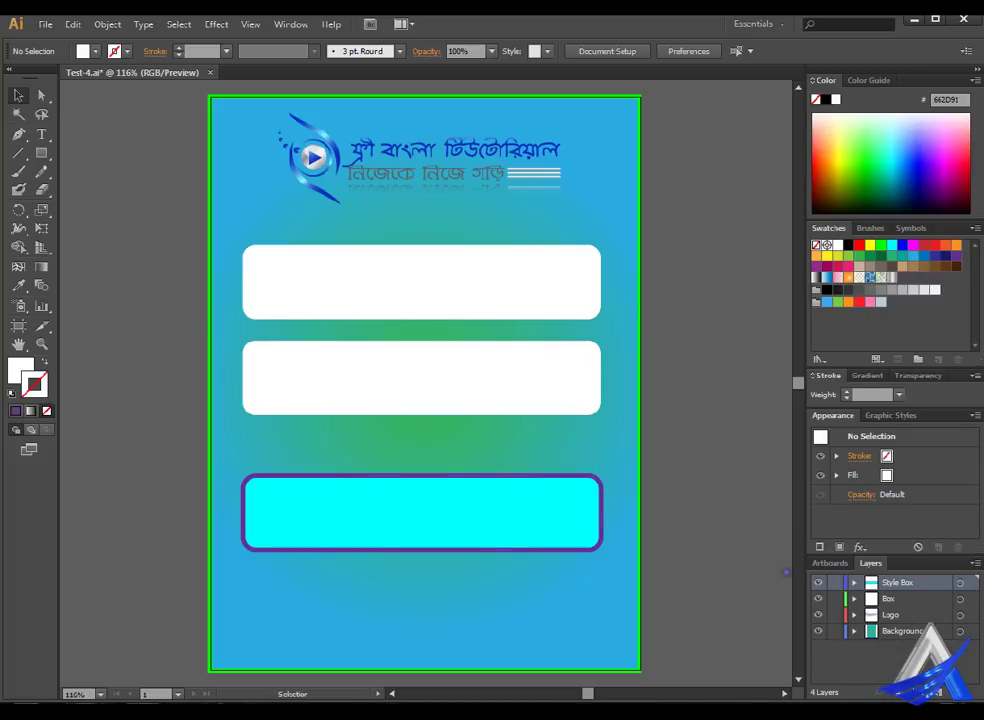